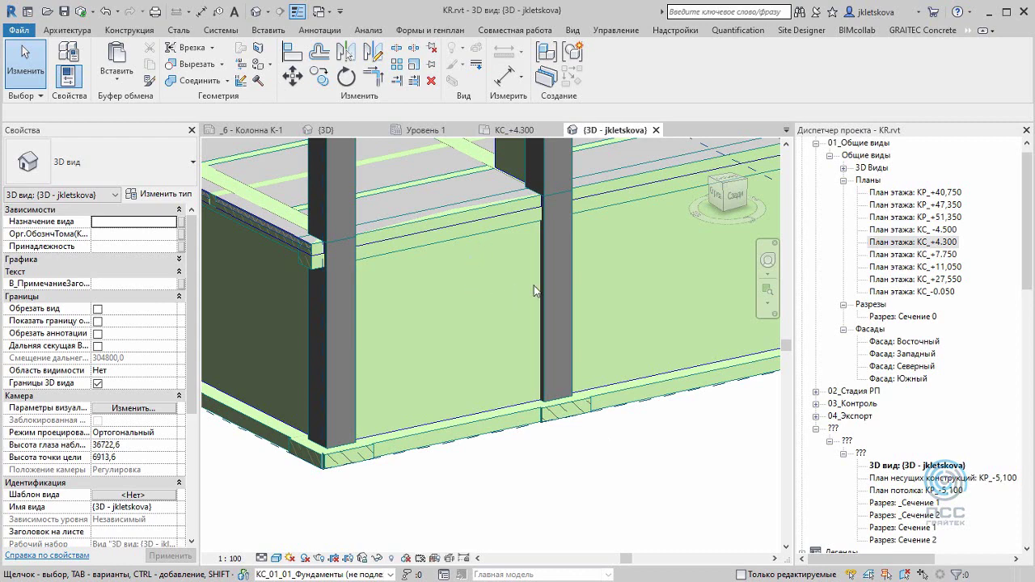
# Pan the view slightly and check the Join geometry options, leaving them without running any
pyautogui.moveTo(460, 319); pyautogui.dragTo(540, 329, button='middle')
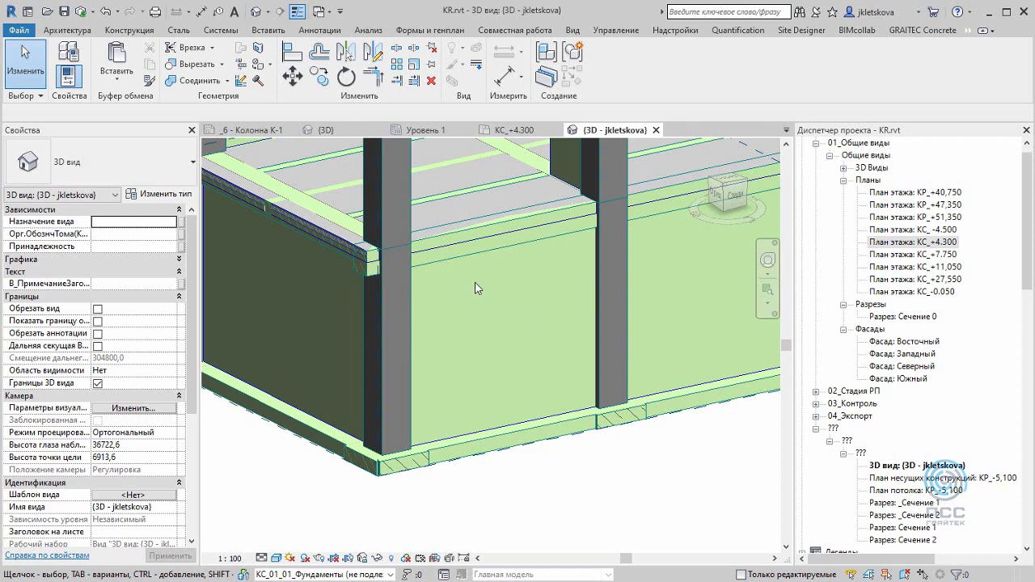
pyautogui.click(228, 82)
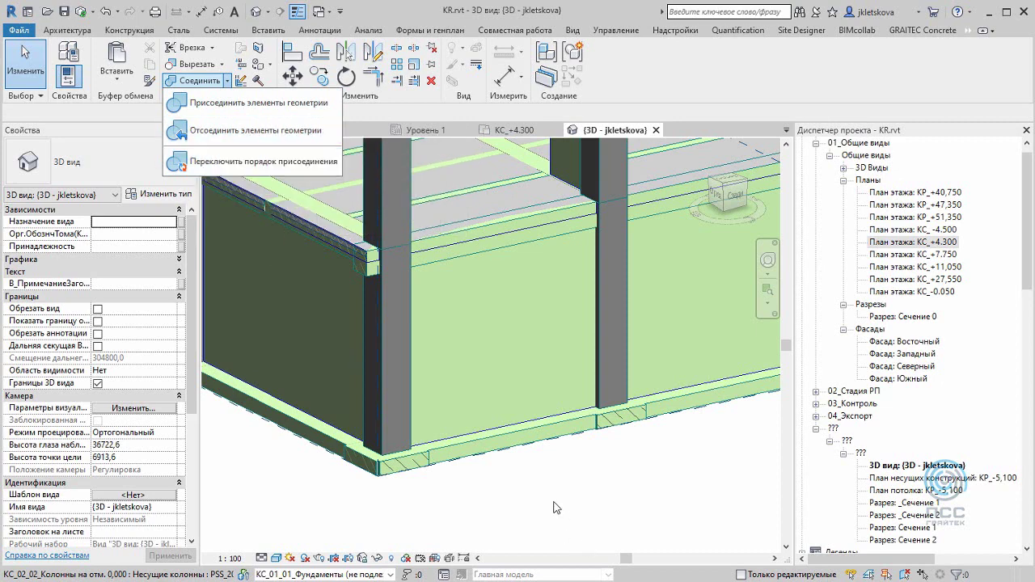
pyautogui.press('Escape')
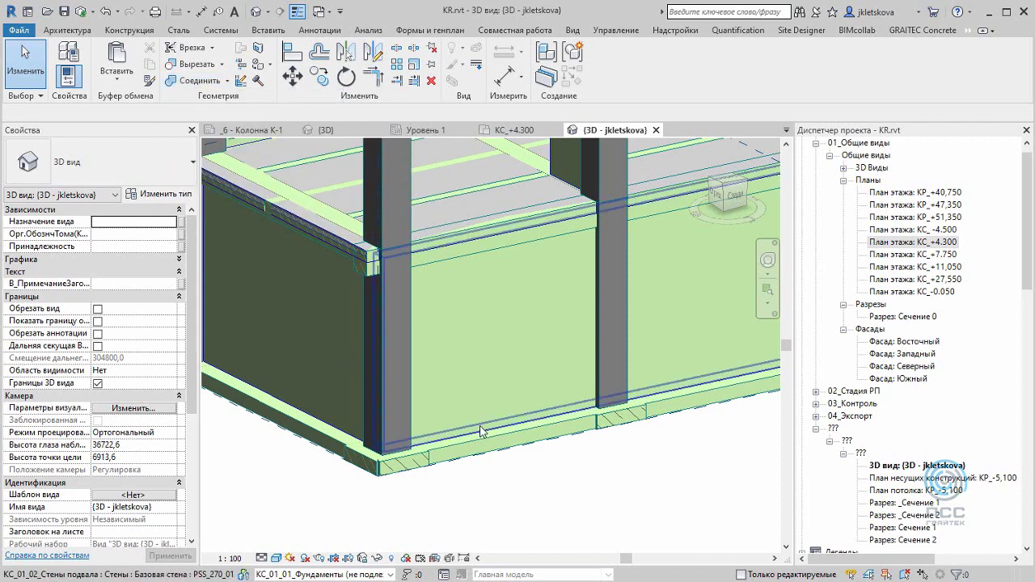
# Isolate the basement wall, its column and the beam above it using Isolate Element
pyautogui.click(480, 431)
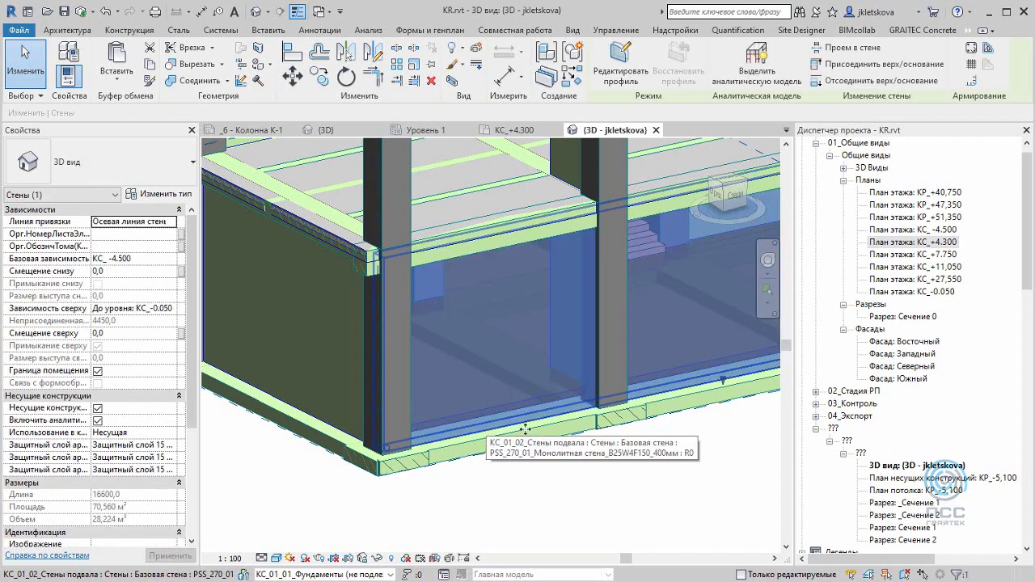
pyautogui.keyDown('ctrl'); pyautogui.click(608, 404); pyautogui.keyUp('ctrl')
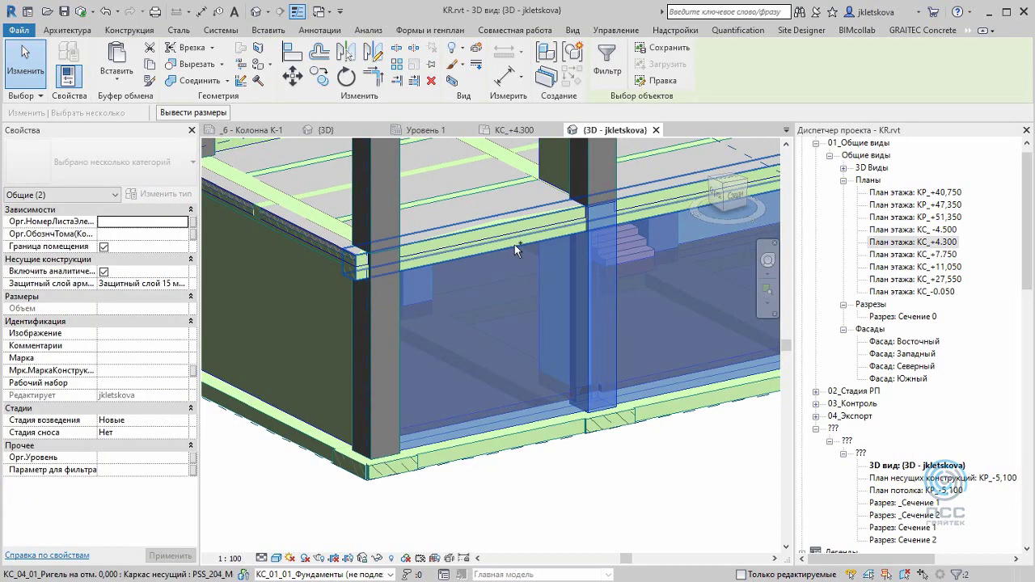
pyautogui.keyDown('ctrl'); pyautogui.click(514, 244); pyautogui.keyUp('ctrl')
pyautogui.click(378, 558)
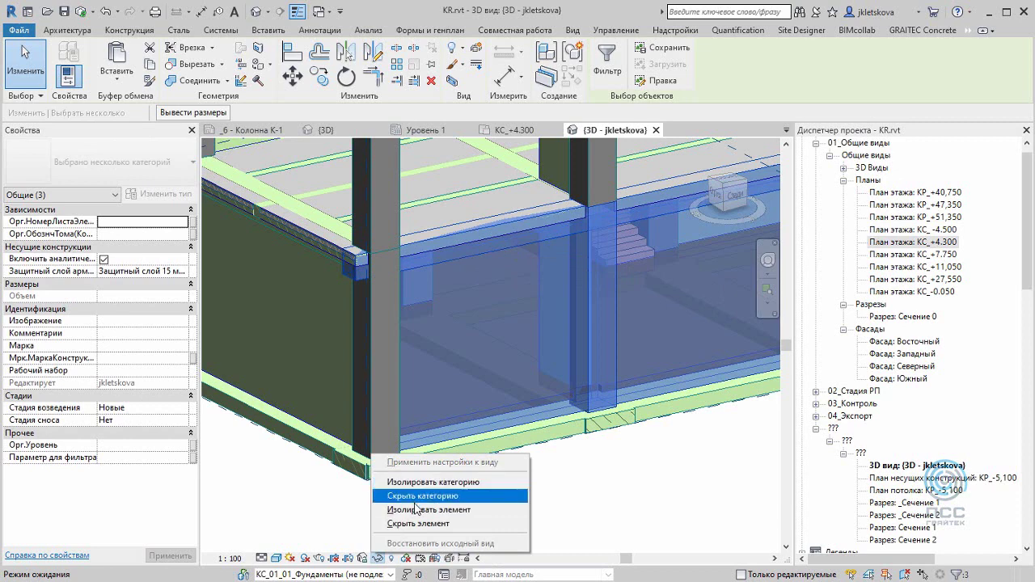
pyautogui.click(417, 509)
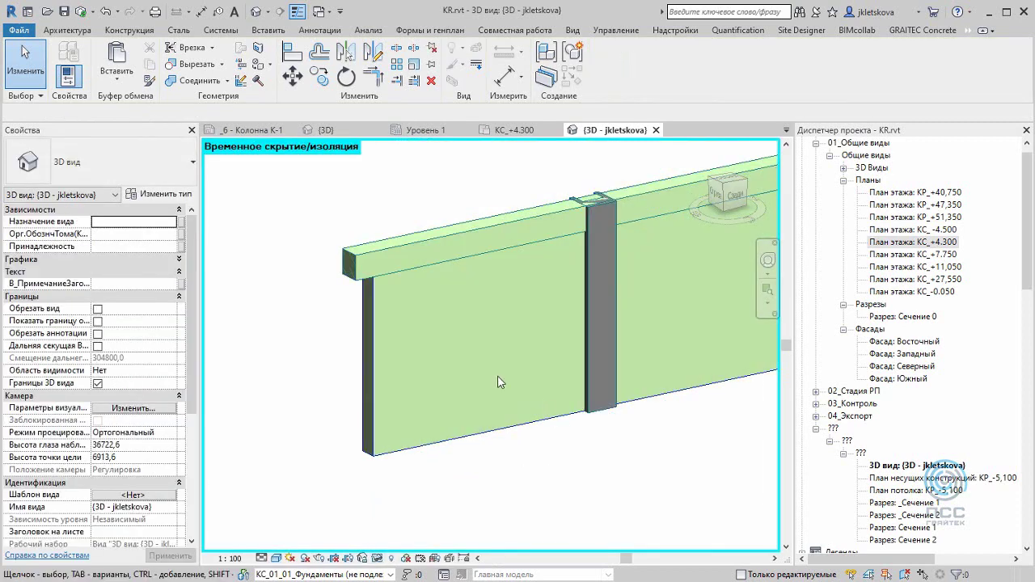
pyautogui.moveTo(497, 375)
pyautogui.keyDown('shift'); pyautogui.mouseDown(button='middle')
pyautogui.moveTo(612, 365)
pyautogui.moveTo(643, 395)
pyautogui.moveTo(563, 364)
pyautogui.moveTo(513, 406)
pyautogui.moveTo(515, 236)
pyautogui.mouseUp(button='middle'); pyautogui.keyUp('shift')
pyautogui.scroll(2, 577, 256)
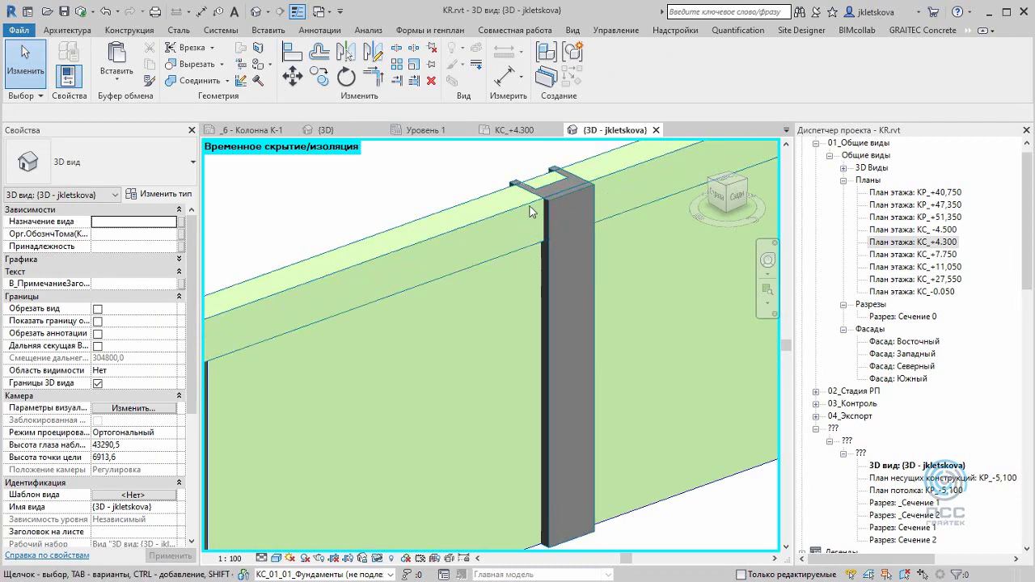
pyautogui.keyDown('shift'); pyautogui.moveTo(531, 231); pyautogui.dragTo(517, 229, button='middle'); pyautogui.keyUp('shift')
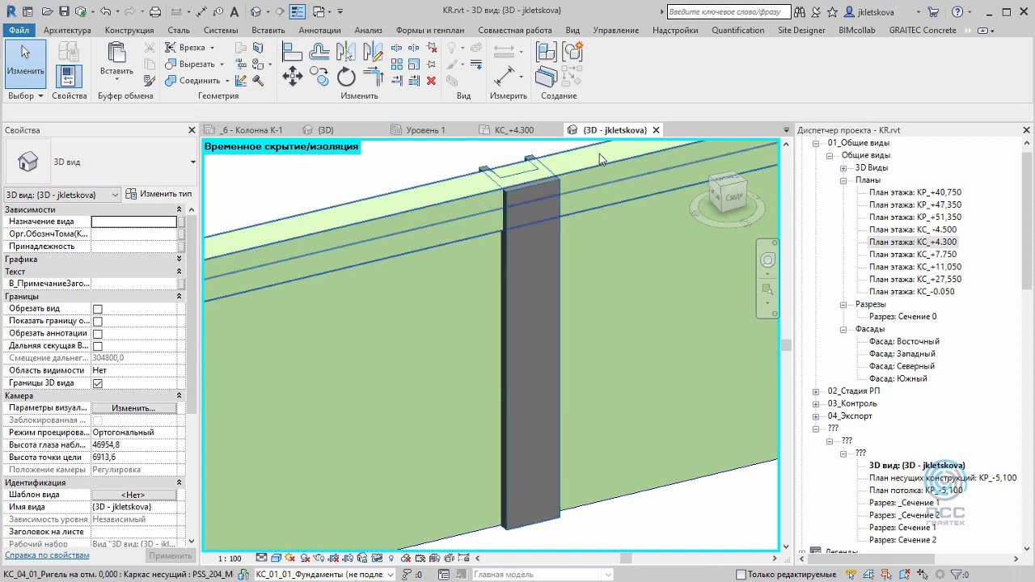
pyautogui.keyDown('shift'); pyautogui.moveTo(562, 254); pyautogui.dragTo(561, 281, button='middle'); pyautogui.keyUp('shift')
pyautogui.scroll(-2, 543, 288)
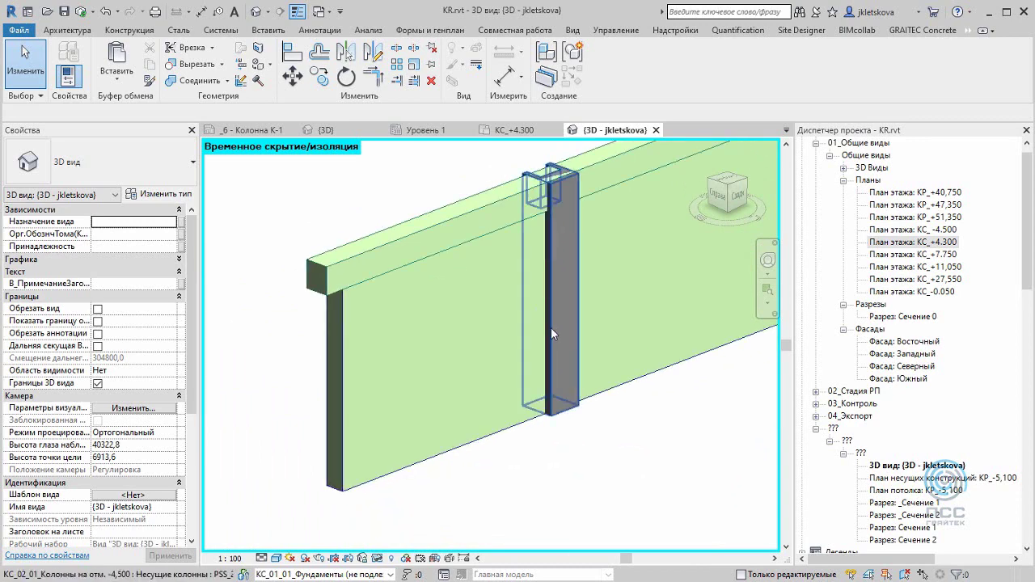
pyautogui.moveTo(548, 341)
pyautogui.keyDown('shift'); pyautogui.mouseDown(button='middle')
pyautogui.moveTo(535, 365)
pyautogui.moveTo(587, 418)
pyautogui.mouseUp(button='middle'); pyautogui.keyUp('shift')
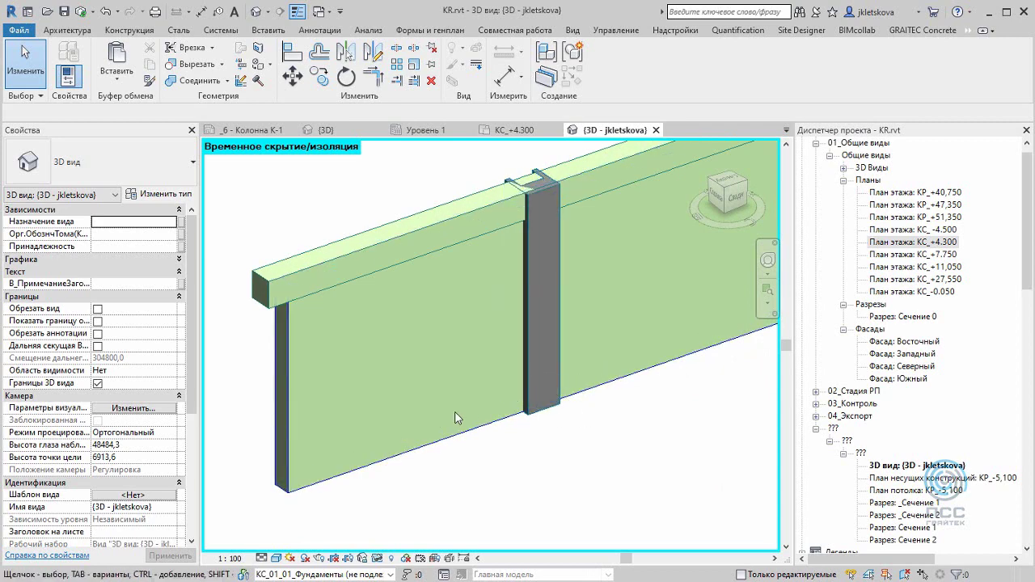
pyautogui.keyDown('shift'); pyautogui.moveTo(457, 454); pyautogui.dragTo(606, 381, button='middle'); pyautogui.keyUp('shift')
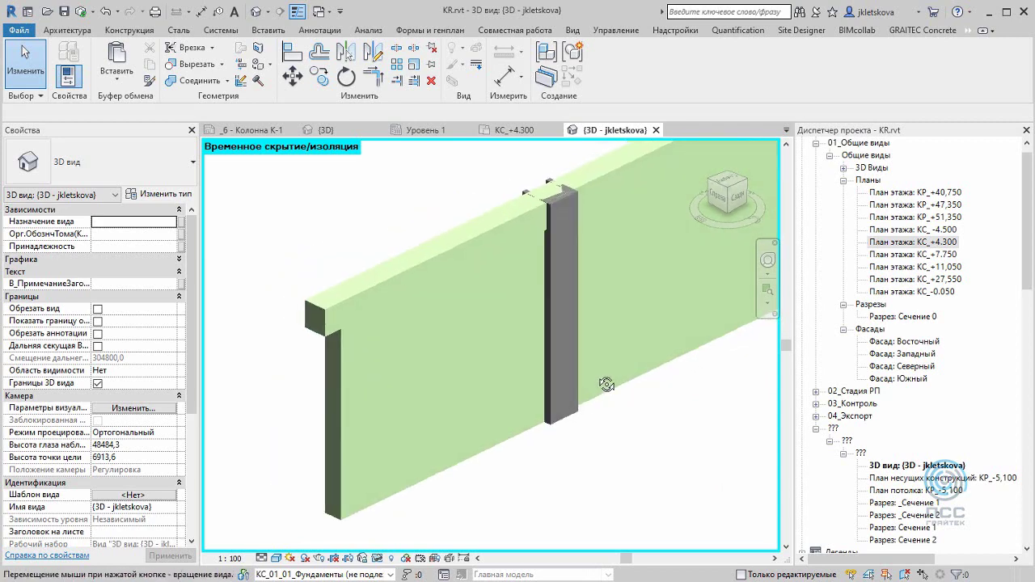
pyautogui.moveTo(450, 252)
pyautogui.keyDown('shift'); pyautogui.mouseDown(button='middle')
pyautogui.moveTo(400, 307)
pyautogui.moveTo(501, 402)
pyautogui.moveTo(275, 314)
pyautogui.mouseUp(button='middle'); pyautogui.keyUp('shift')
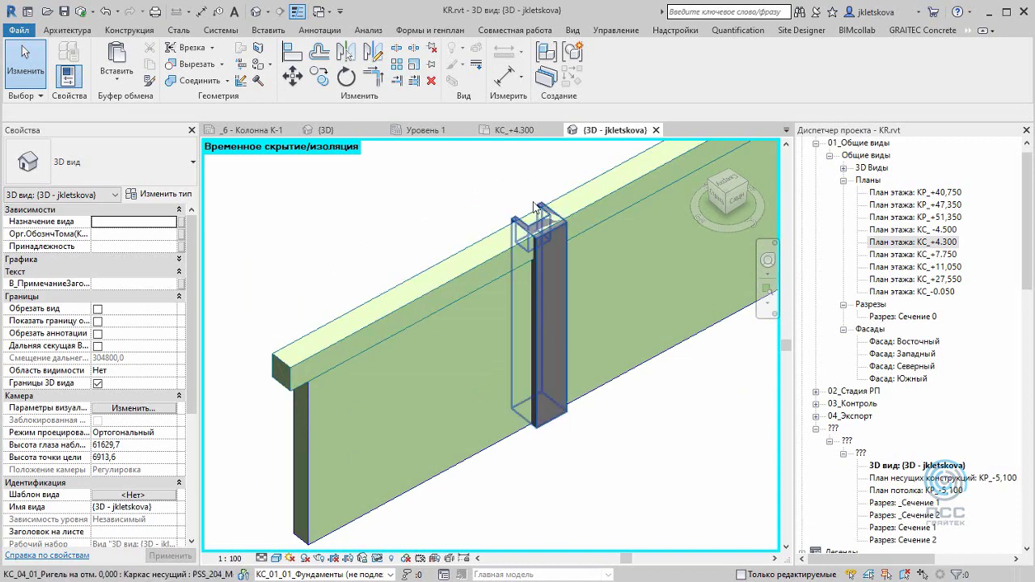
pyautogui.scroll(5, 532, 195)
pyautogui.scroll(-2, 478, 308)
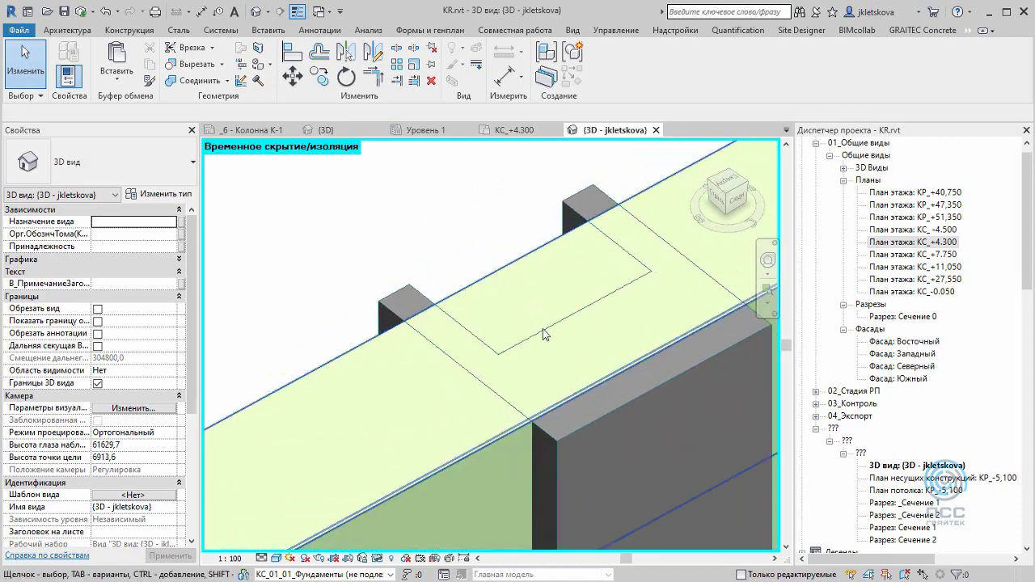
pyautogui.moveTo(496, 325)
pyautogui.keyDown('shift'); pyautogui.mouseDown(button='middle')
pyautogui.moveTo(552, 280)
pyautogui.moveTo(547, 394)
pyautogui.moveTo(589, 371)
pyautogui.mouseUp(button='middle'); pyautogui.keyUp('shift')
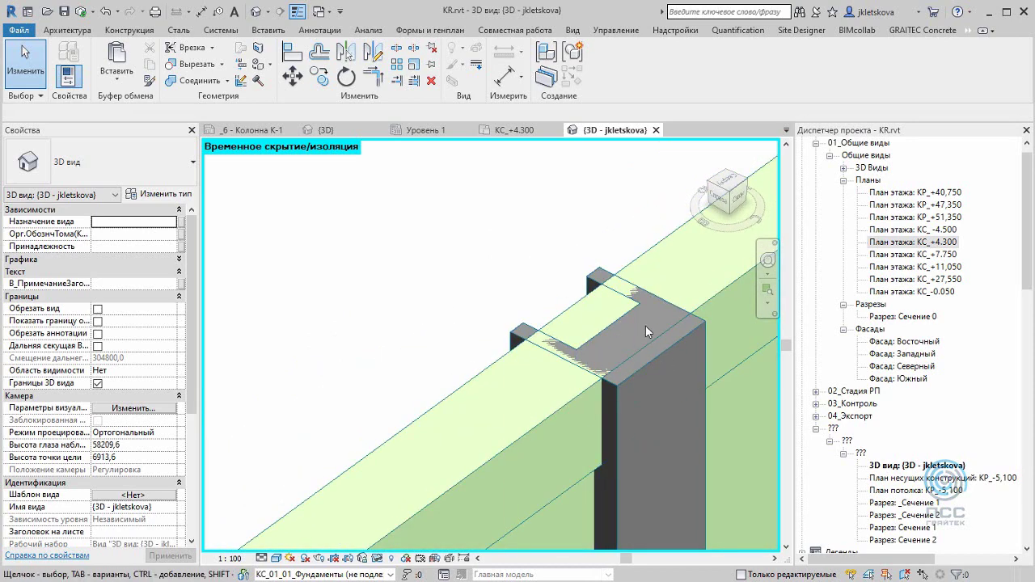
pyautogui.keyDown('shift'); pyautogui.moveTo(643, 331); pyautogui.dragTo(628, 343, button='middle'); pyautogui.keyUp('shift')
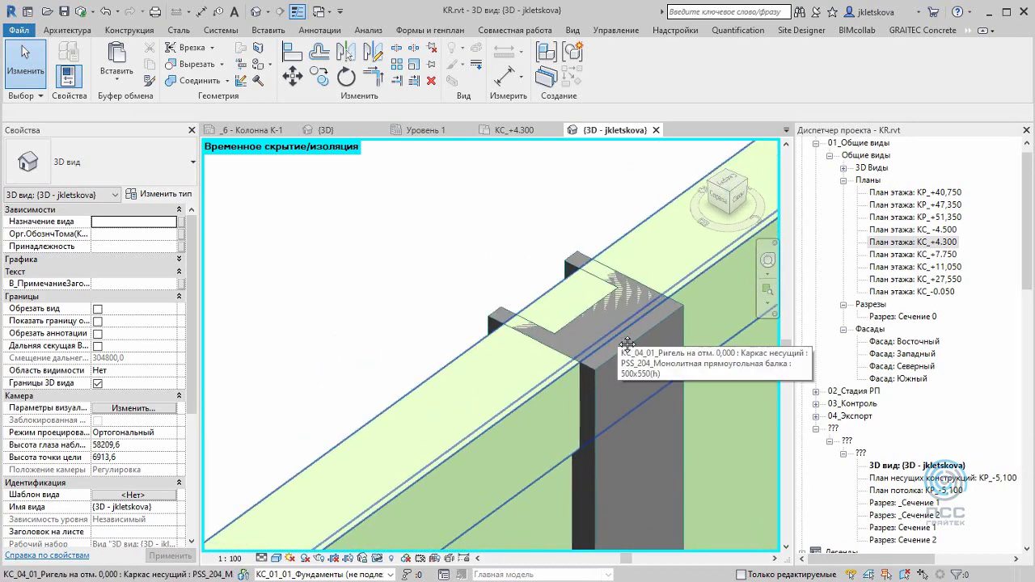
pyautogui.moveTo(616, 333)
pyautogui.keyDown('shift'); pyautogui.mouseDown(button='middle')
pyautogui.moveTo(617, 350)
pyautogui.moveTo(605, 307)
pyautogui.mouseUp(button='middle'); pyautogui.keyUp('shift')
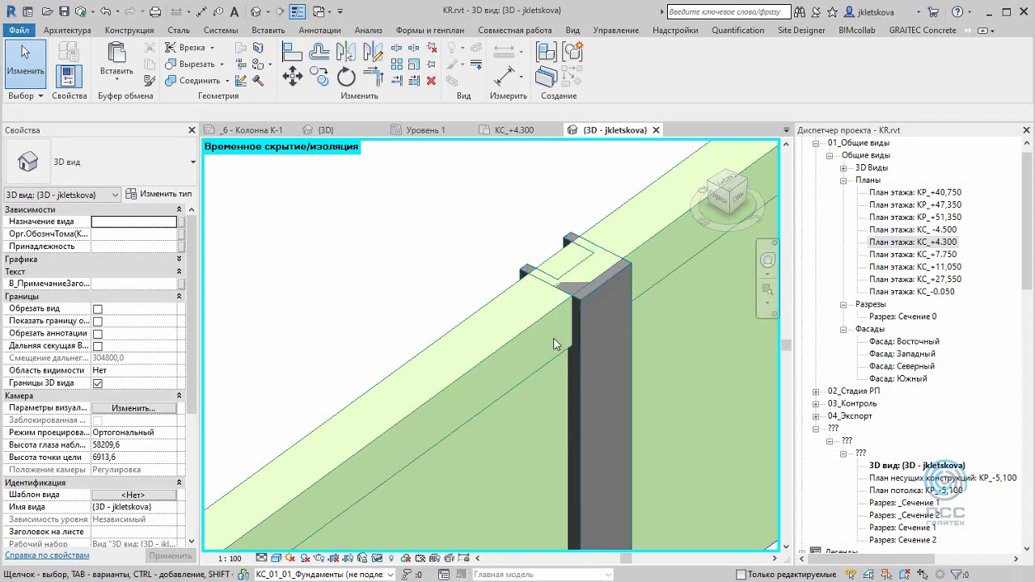
# Try temporarily hiding the selected beam, then undo to bring the hidden elements back
pyautogui.click(515, 380)
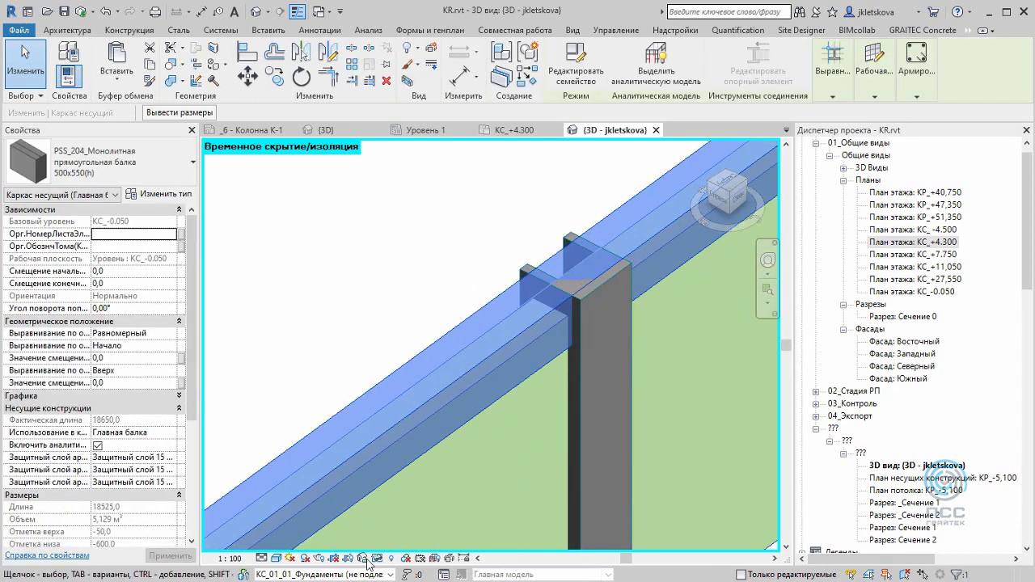
pyautogui.click(378, 557)
pyautogui.click(402, 524)
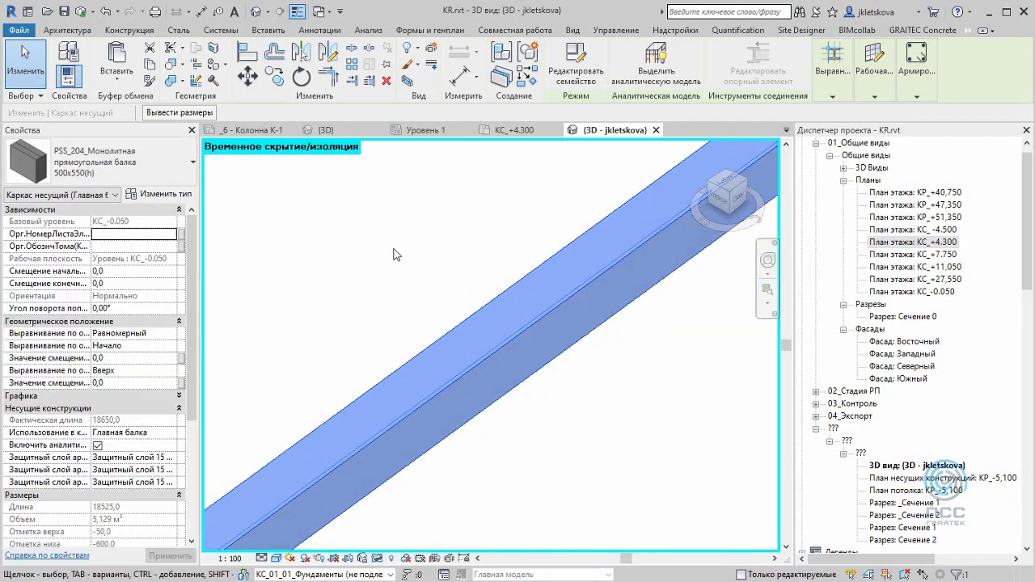
pyautogui.click(397, 253)
pyautogui.click(104, 12)
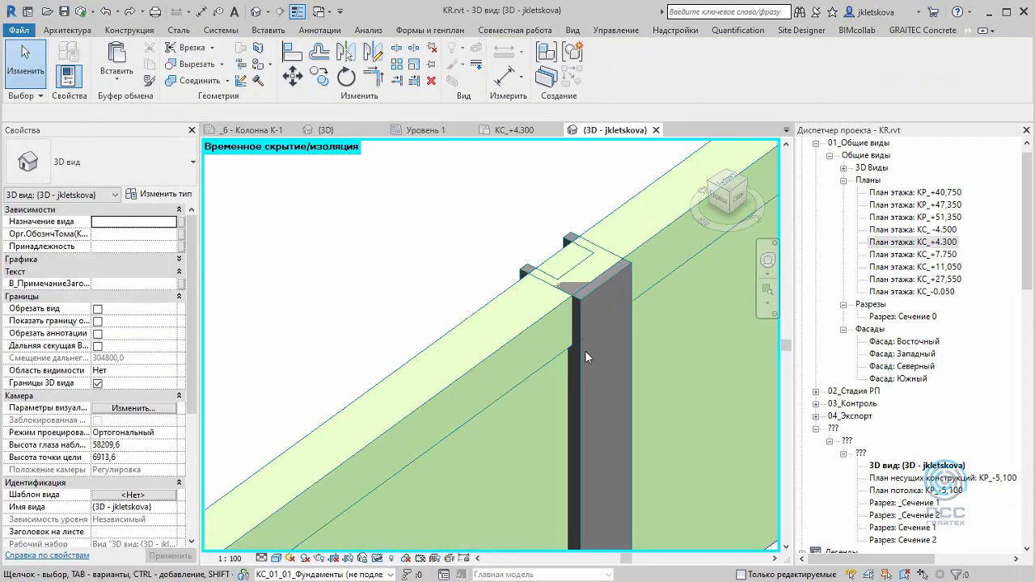
# Temporarily isolate the basement column so only it remains visible
pyautogui.click(581, 373)
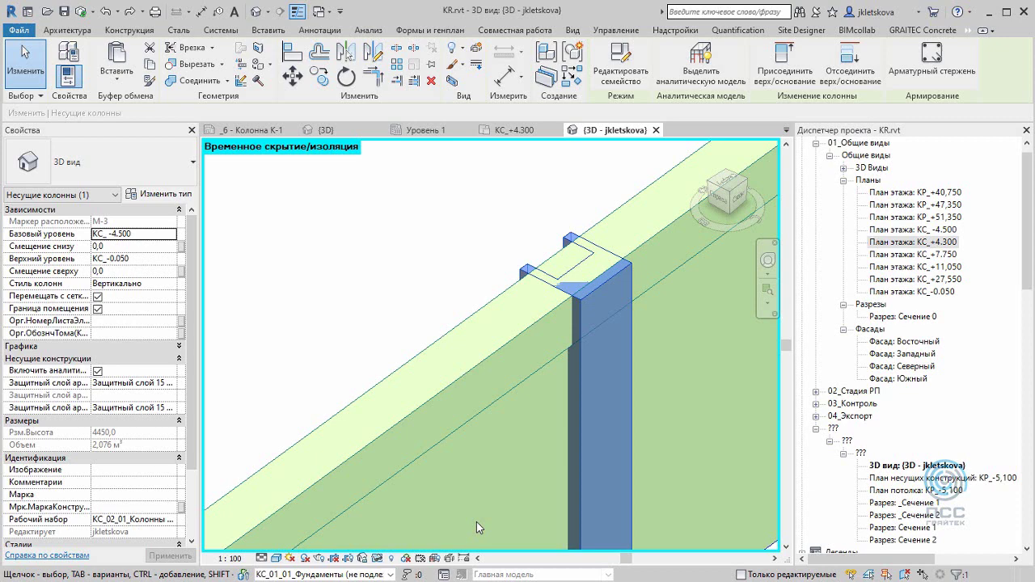
pyautogui.click(378, 557)
pyautogui.click(411, 523)
pyautogui.click(435, 293)
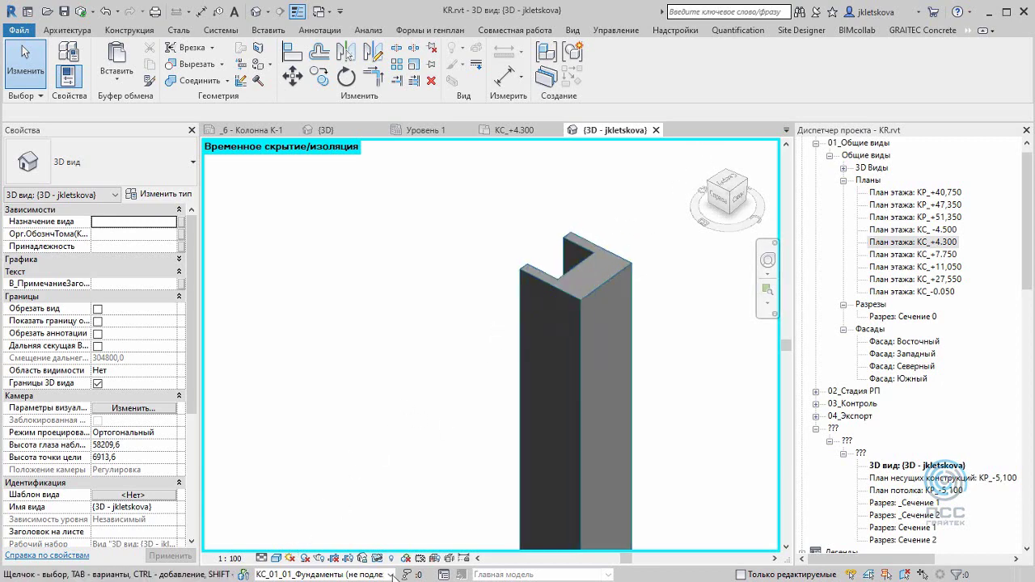
# Reset the temporary isolation, briefly isolate the basement wall, then return to the full model
pyautogui.click(377, 558)
pyautogui.click(439, 545)
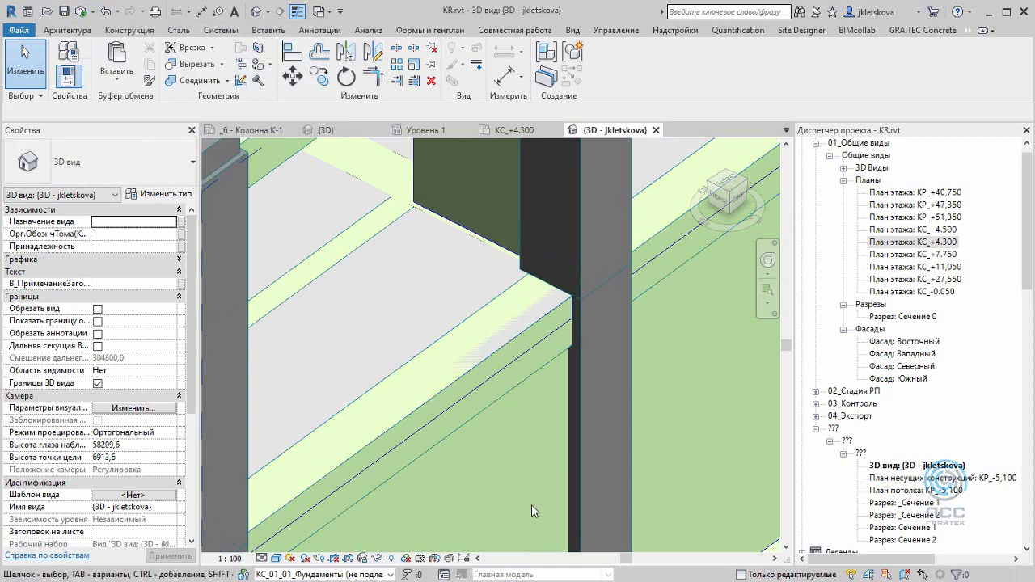
pyautogui.scroll(-2, 538, 453)
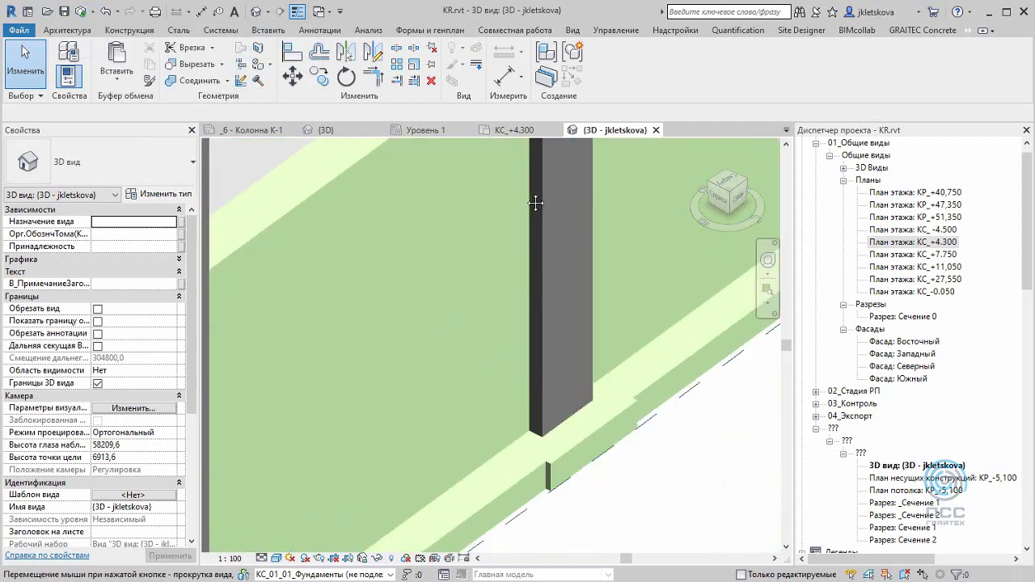
pyautogui.click(502, 443)
pyautogui.click(377, 558)
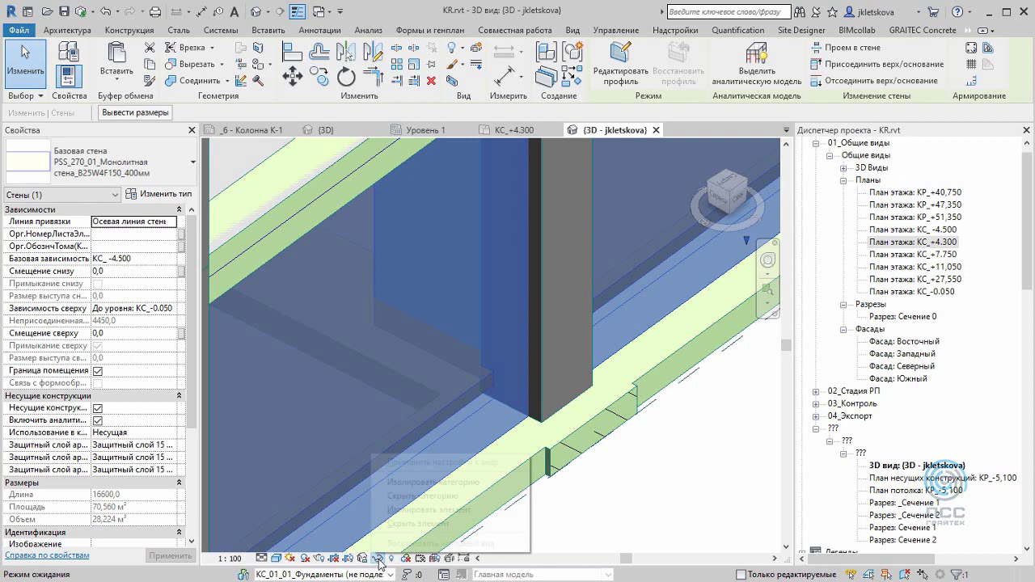
pyautogui.click(409, 509)
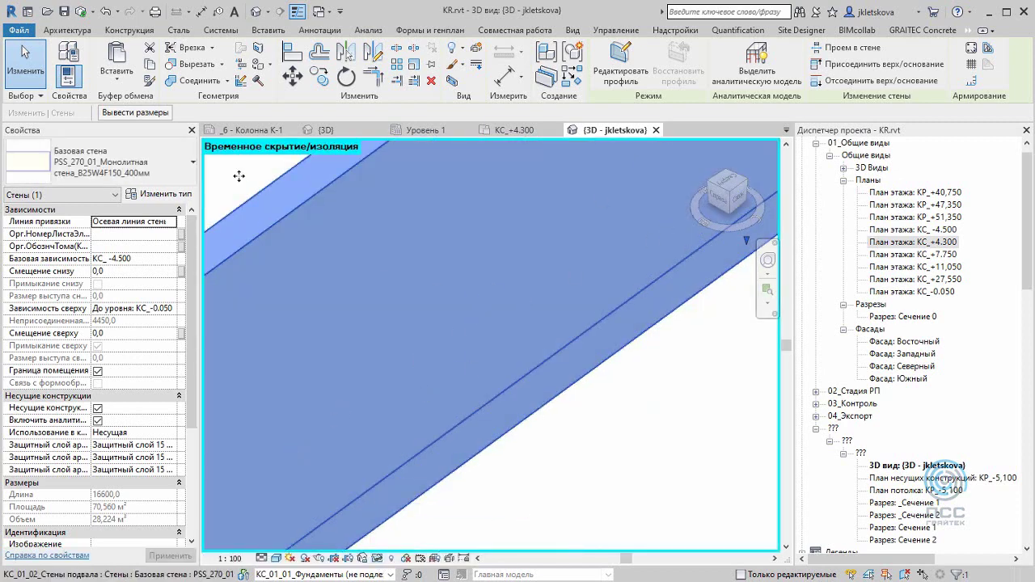
pyautogui.click(106, 12)
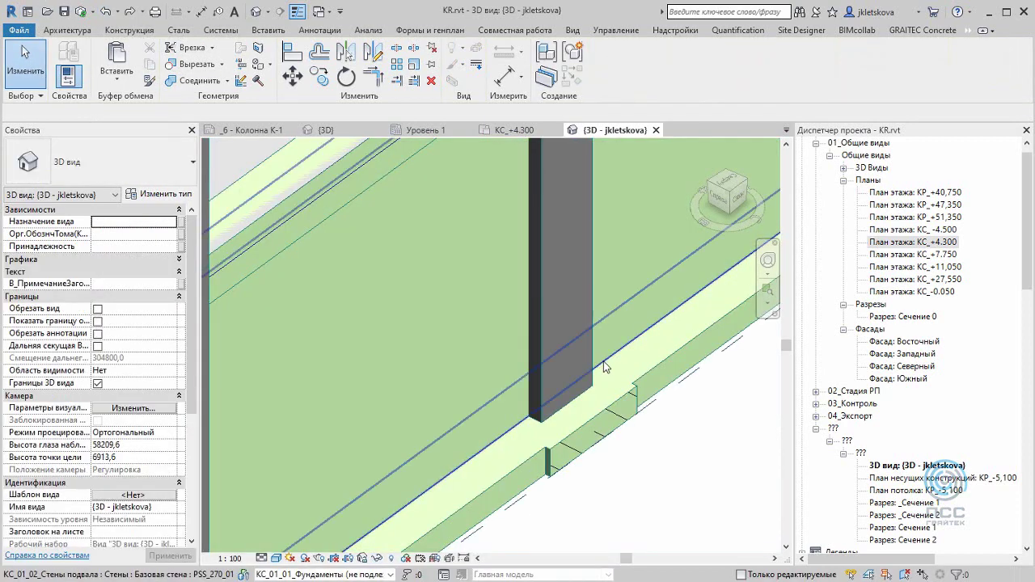
# Isolate the basement column, orbit around it, then restore all hidden elements
pyautogui.click(570, 409)
pyautogui.click(391, 558)
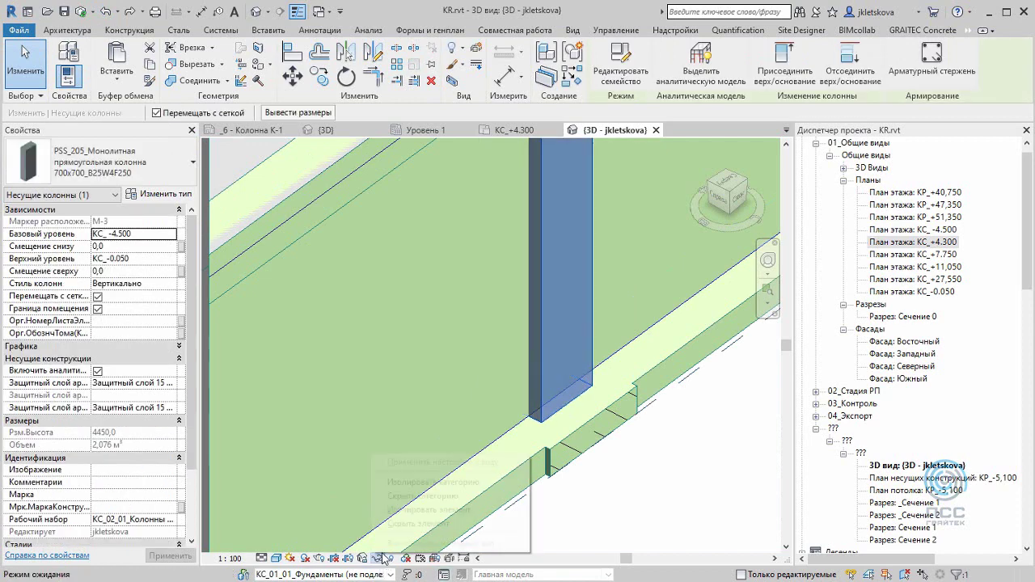
pyautogui.click(428, 509)
pyautogui.press('Escape')
pyautogui.moveTo(499, 406)
pyautogui.keyDown('shift'); pyautogui.mouseDown(button='middle')
pyautogui.moveTo(471, 441)
pyautogui.moveTo(471, 307)
pyautogui.moveTo(518, 377)
pyautogui.mouseUp(button='middle'); pyautogui.keyUp('shift')
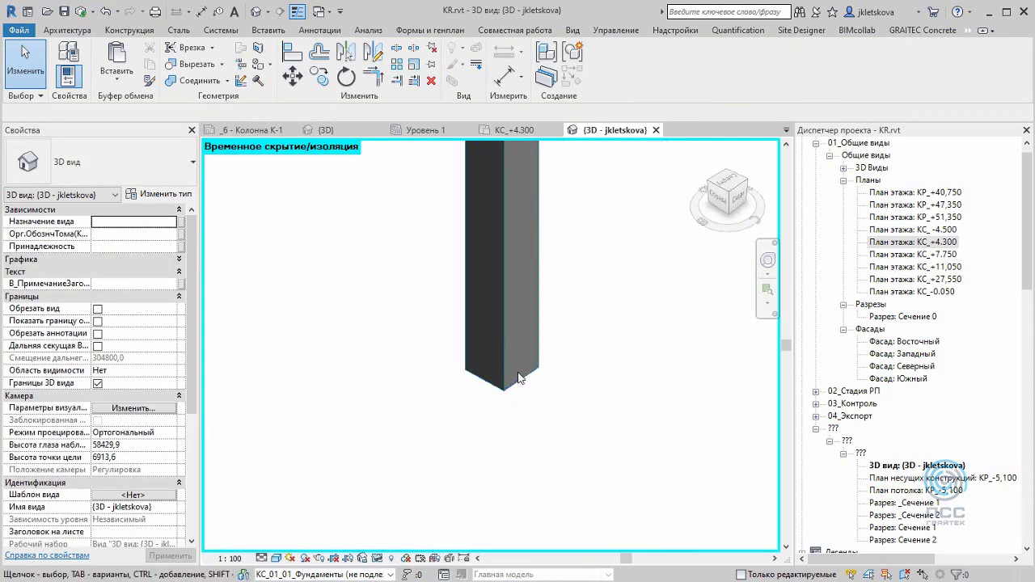
pyautogui.click(391, 558)
pyautogui.click(440, 544)
pyautogui.scroll(-2, 471, 374)
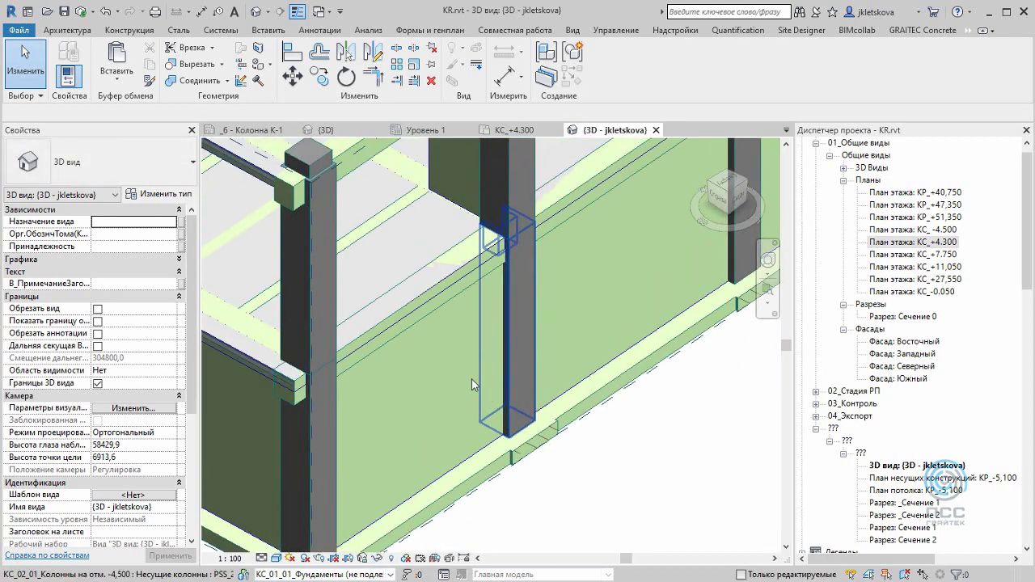
# Join the geometry of the basement wall with the column
pyautogui.click(188, 80)
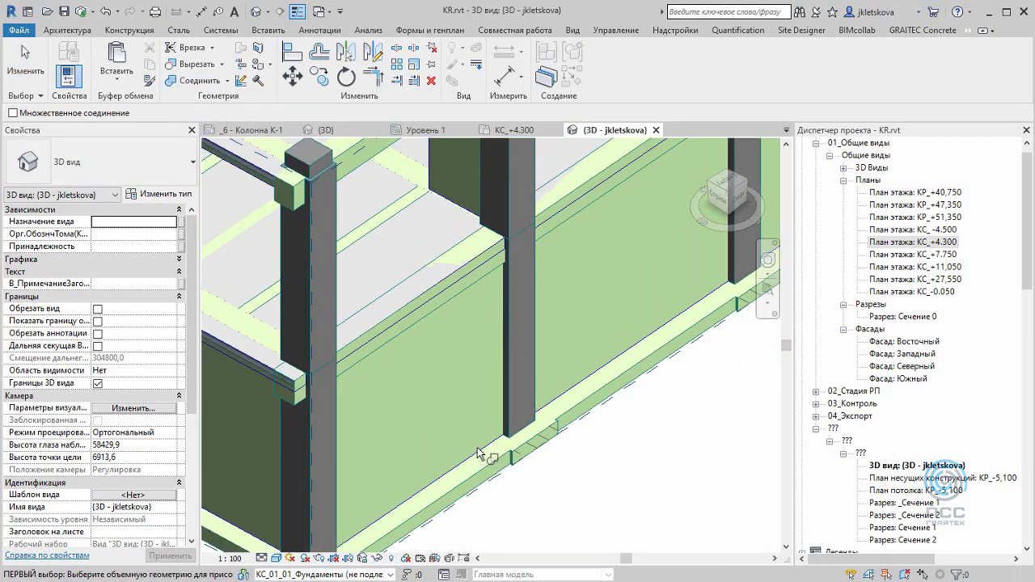
pyautogui.click(485, 450)
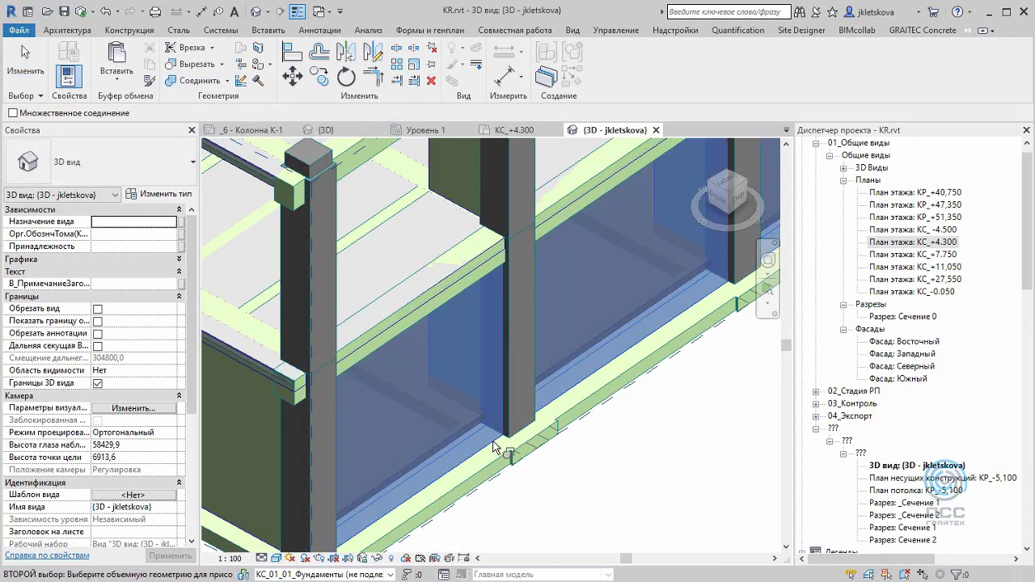
pyautogui.click(588, 500)
pyautogui.press('Escape')
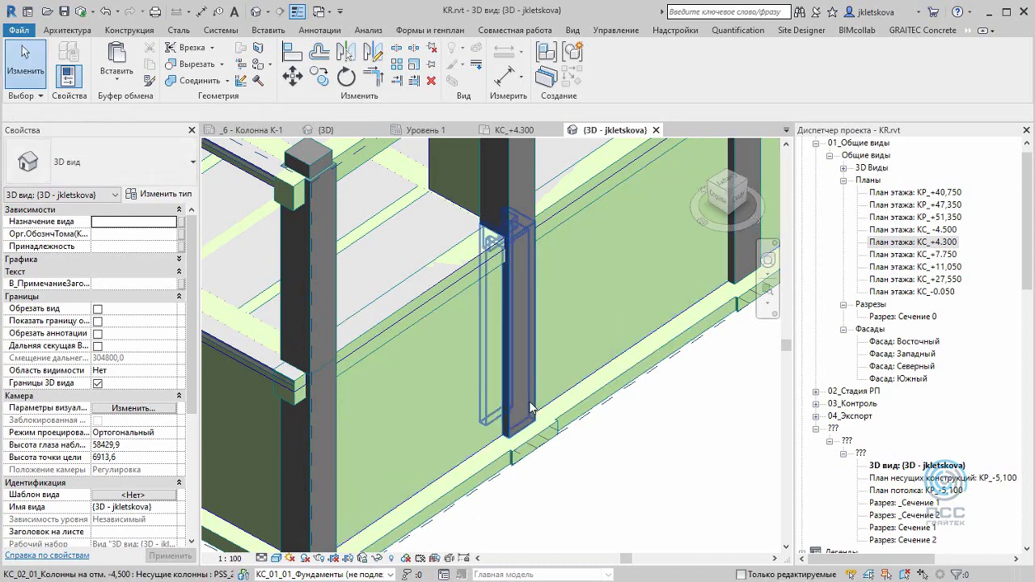
pyautogui.click(530, 407)
pyautogui.keyDown('shift'); pyautogui.moveTo(529, 407); pyautogui.dragTo(469, 573, button='middle'); pyautogui.keyUp('shift')
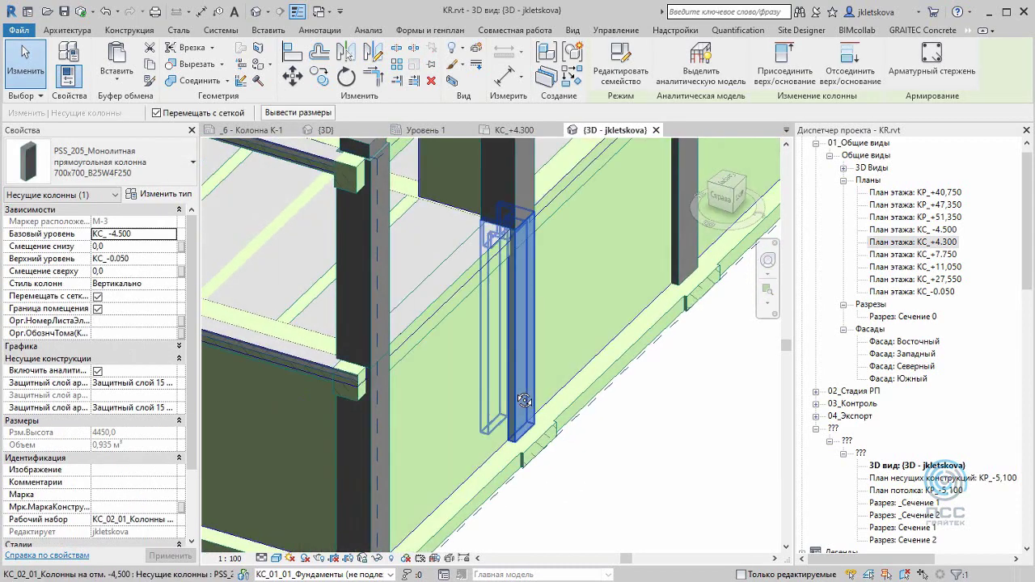
pyautogui.rightClick(372, 549)
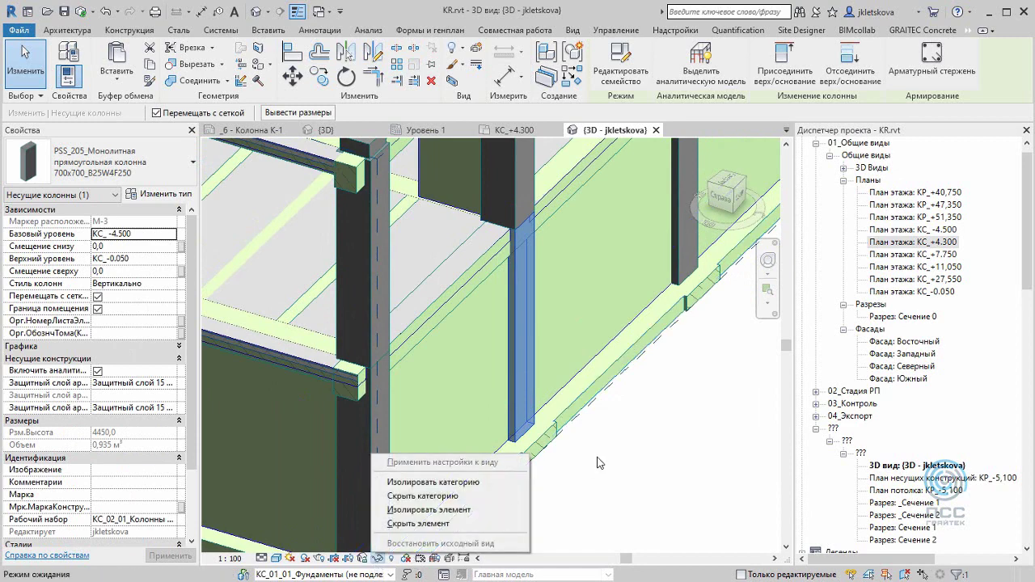
pyautogui.click(541, 493)
pyautogui.click(522, 388)
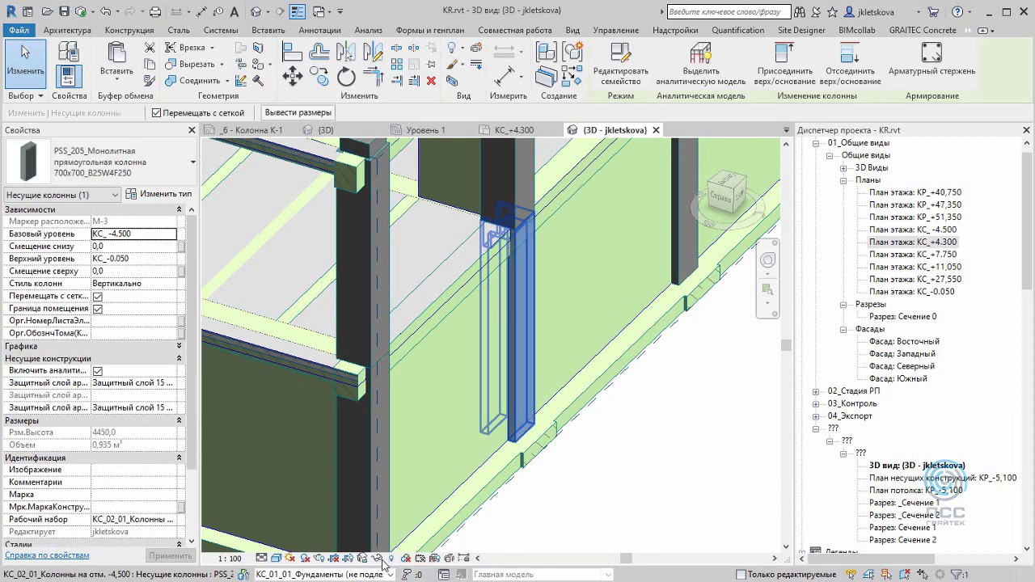
pyautogui.rightClick(372, 551)
pyautogui.click(420, 503)
pyautogui.moveTo(585, 495)
pyautogui.keyDown('shift'); pyautogui.mouseDown(button='middle')
pyautogui.moveTo(647, 411)
pyautogui.moveTo(566, 491)
pyautogui.mouseUp(button='middle'); pyautogui.keyUp('shift')
pyautogui.click(378, 557)
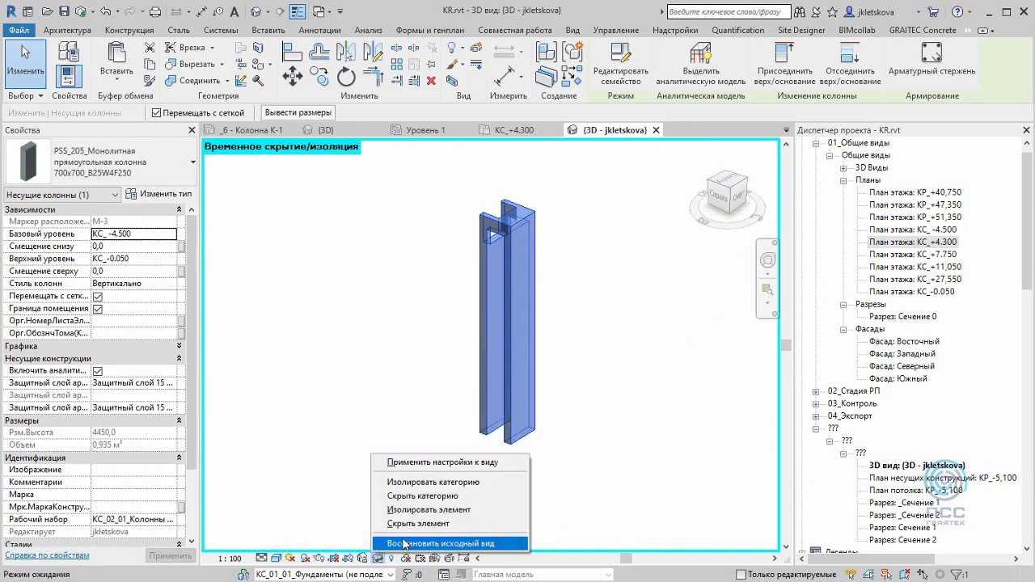
pyautogui.click(404, 545)
# Switch the join order between the basement column and the wall
pyautogui.click(226, 83)
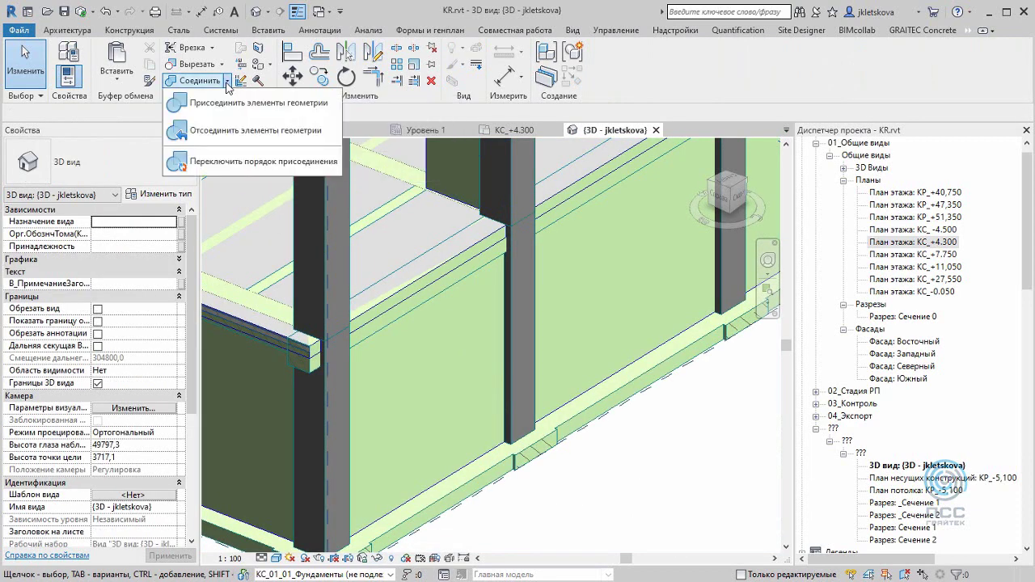
pyautogui.click(242, 160)
pyautogui.click(516, 399)
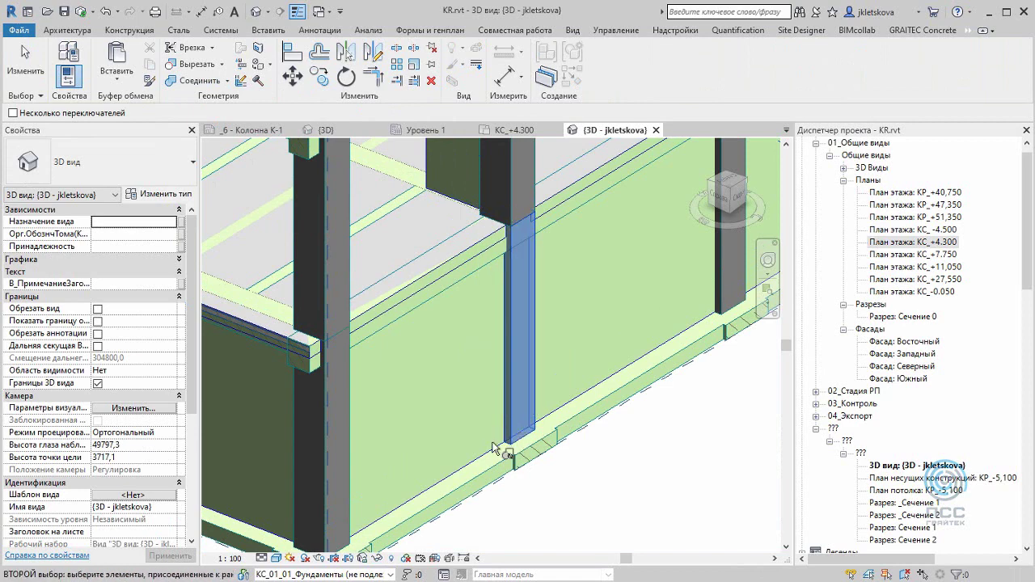
pyautogui.click(493, 444)
pyautogui.click(371, 559)
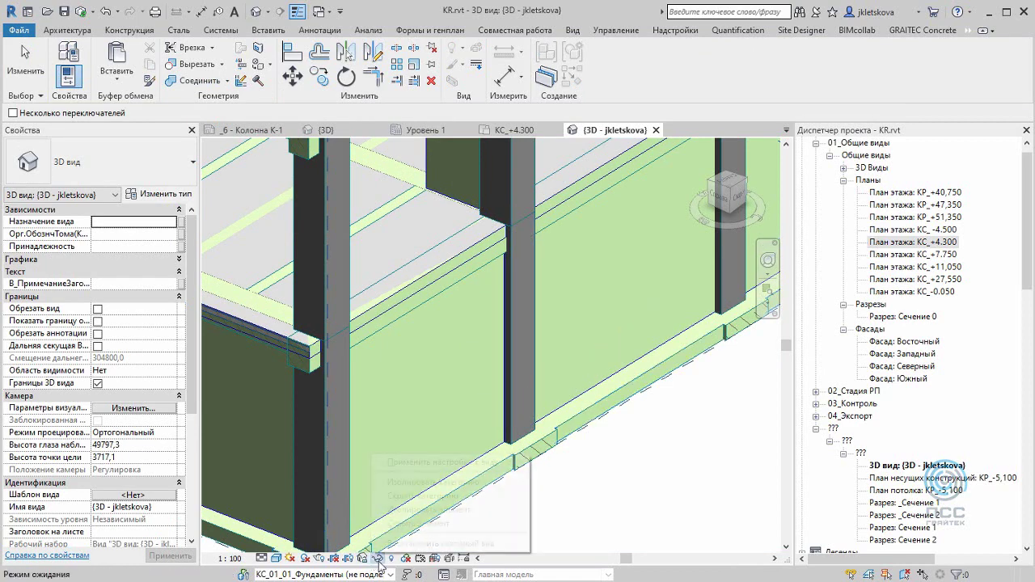
pyautogui.press('Escape')
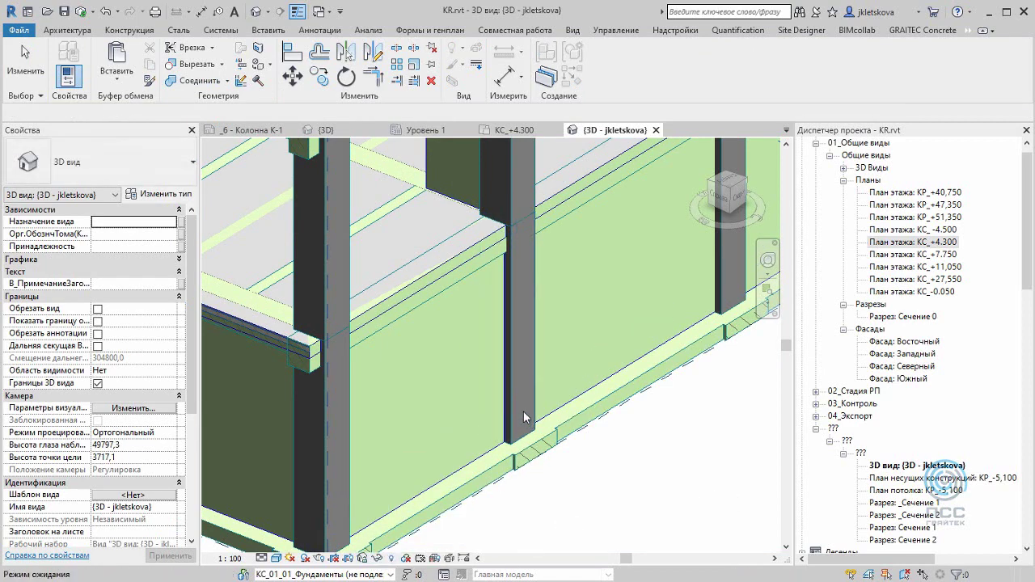
# Isolate the column to inspect the new join, then reset the temporary isolation
pyautogui.click(503, 453)
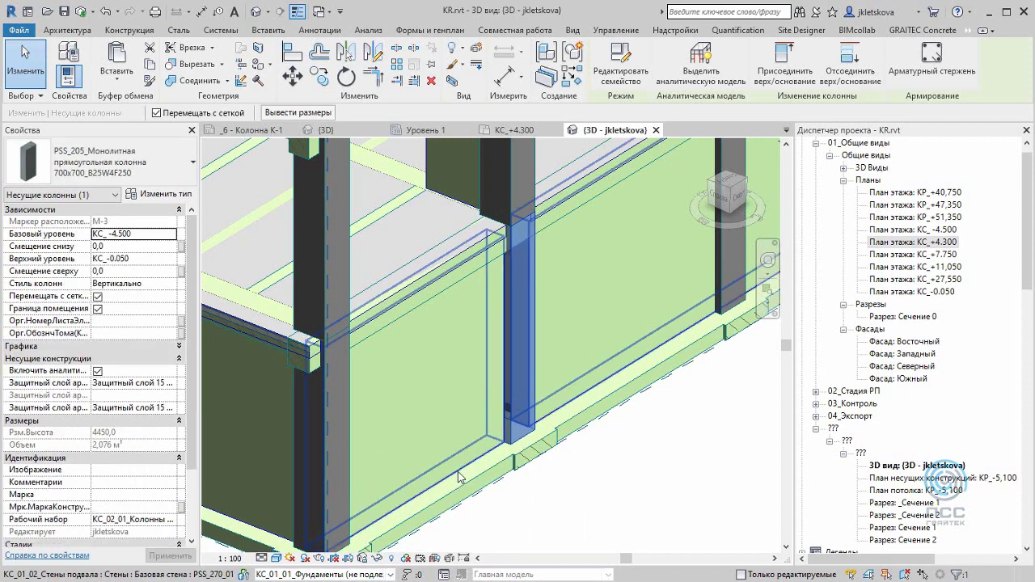
pyautogui.click(377, 558)
pyautogui.click(404, 524)
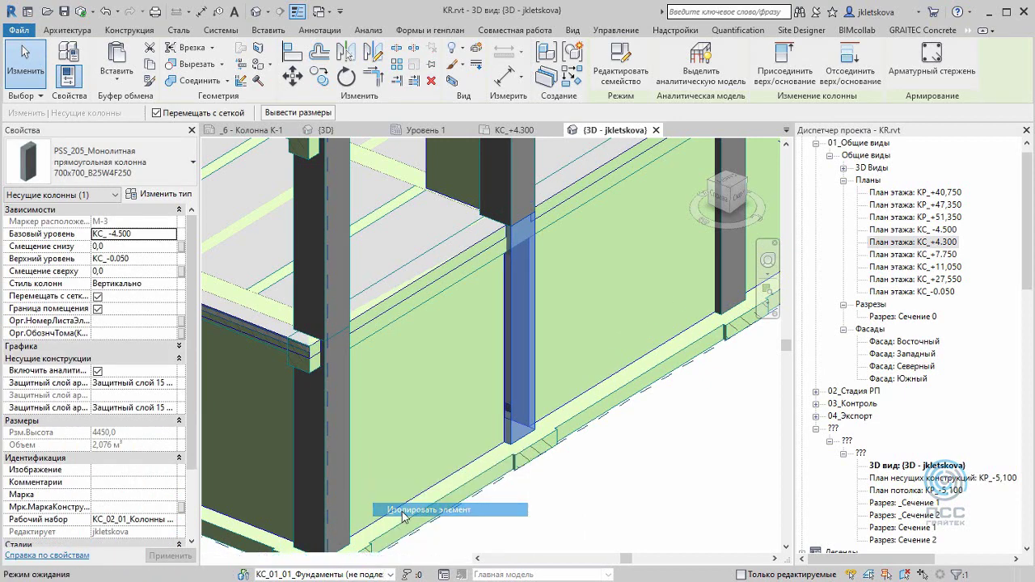
pyautogui.keyDown('shift'); pyautogui.moveTo(611, 462); pyautogui.dragTo(531, 491, button='middle'); pyautogui.keyUp('shift')
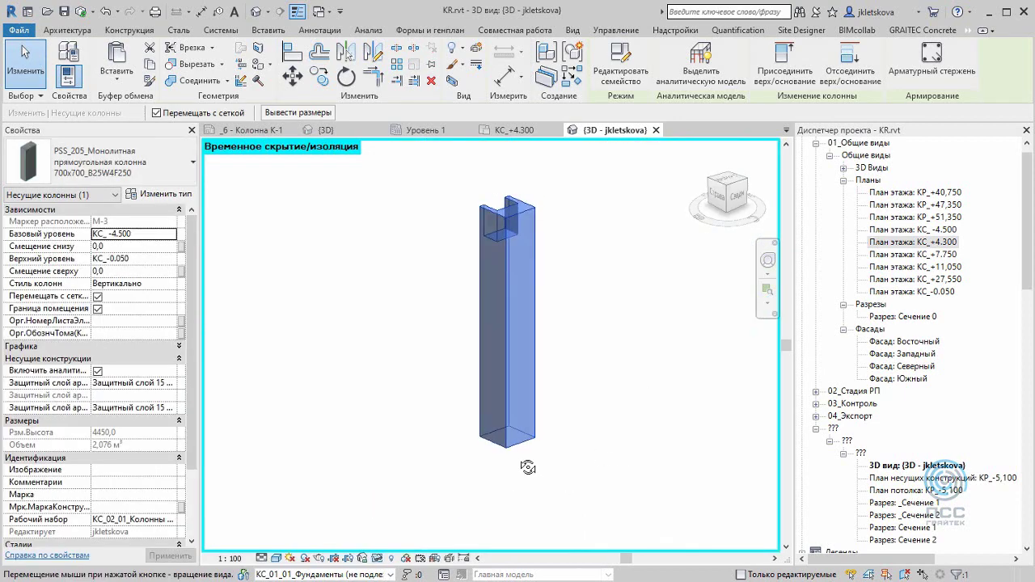
pyautogui.click(379, 557)
pyautogui.click(392, 543)
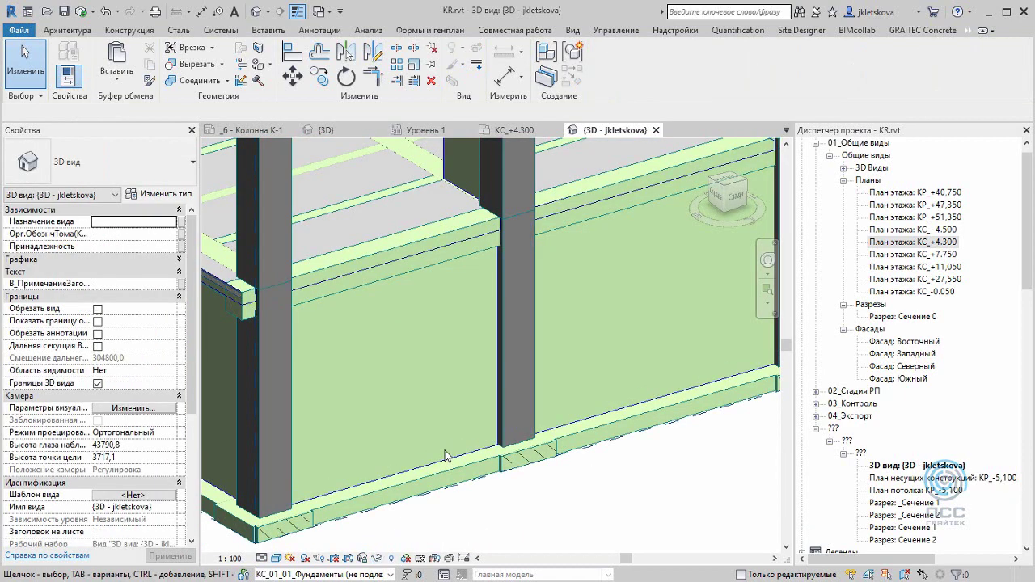
pyautogui.click(443, 462)
pyautogui.click(444, 462)
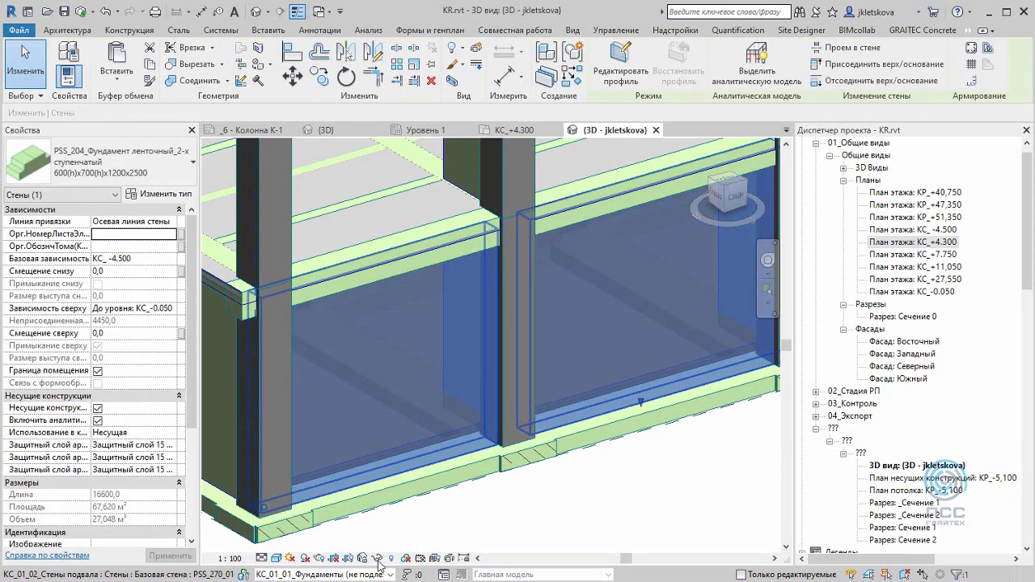
pyautogui.click(377, 558)
pyautogui.click(407, 510)
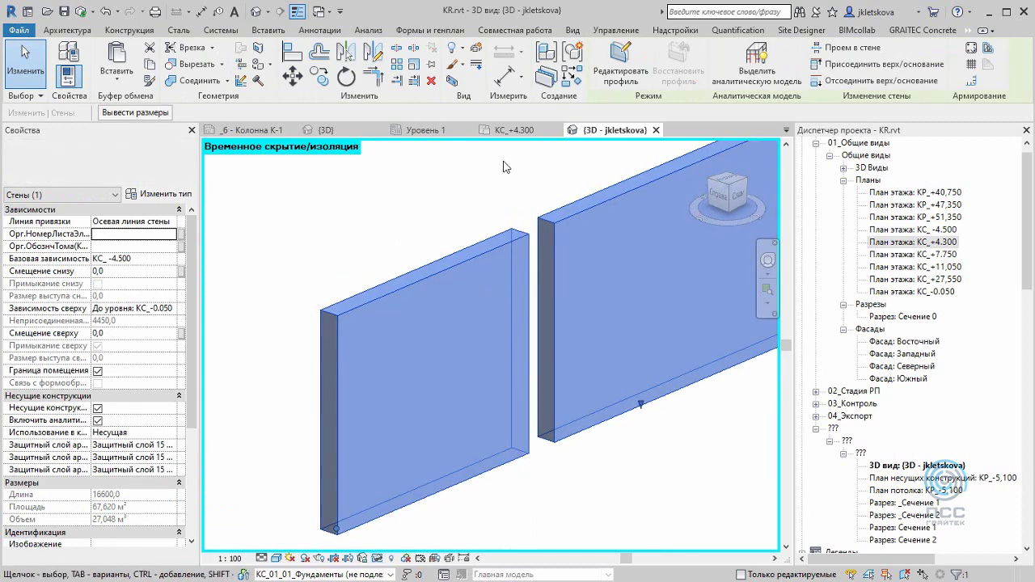
pyautogui.moveTo(572, 338)
pyautogui.keyDown('shift'); pyautogui.mouseDown(button='middle')
pyautogui.moveTo(556, 410)
pyautogui.moveTo(570, 451)
pyautogui.moveTo(557, 457)
pyautogui.mouseUp(button='middle'); pyautogui.keyUp('shift')
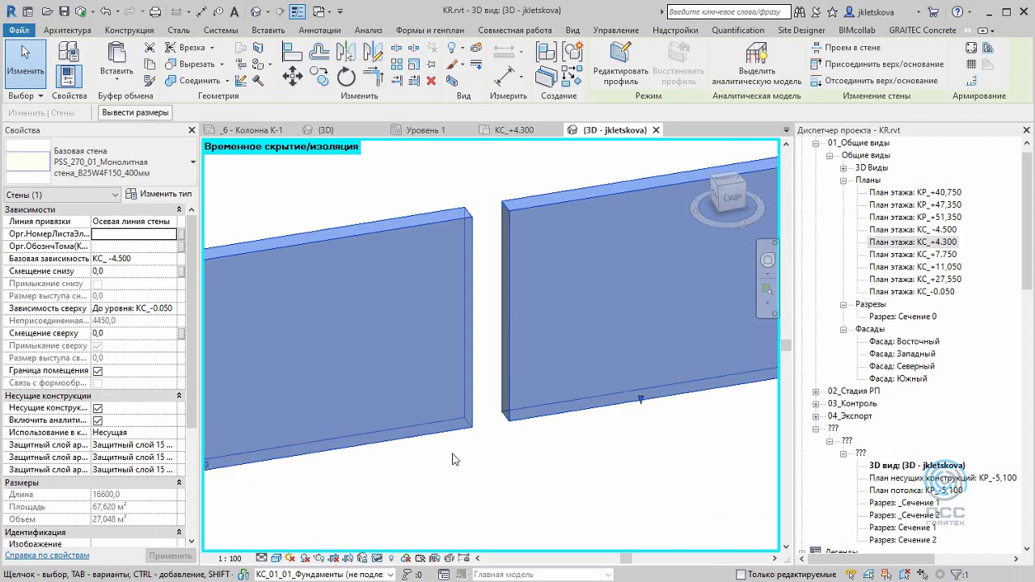
pyautogui.keyDown('shift'); pyautogui.moveTo(524, 392); pyautogui.dragTo(501, 453, button='middle'); pyautogui.keyUp('shift')
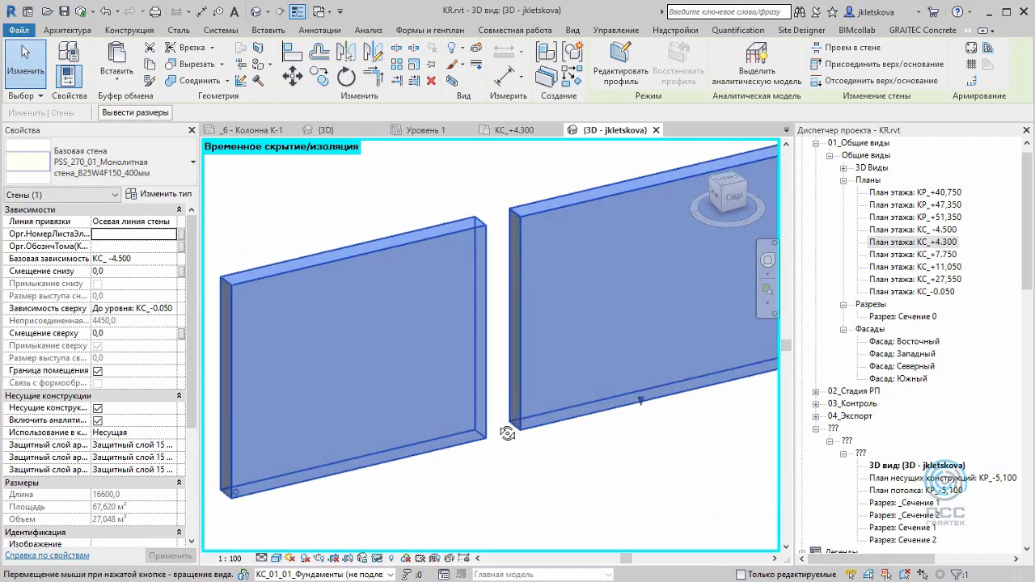
pyautogui.click(382, 563)
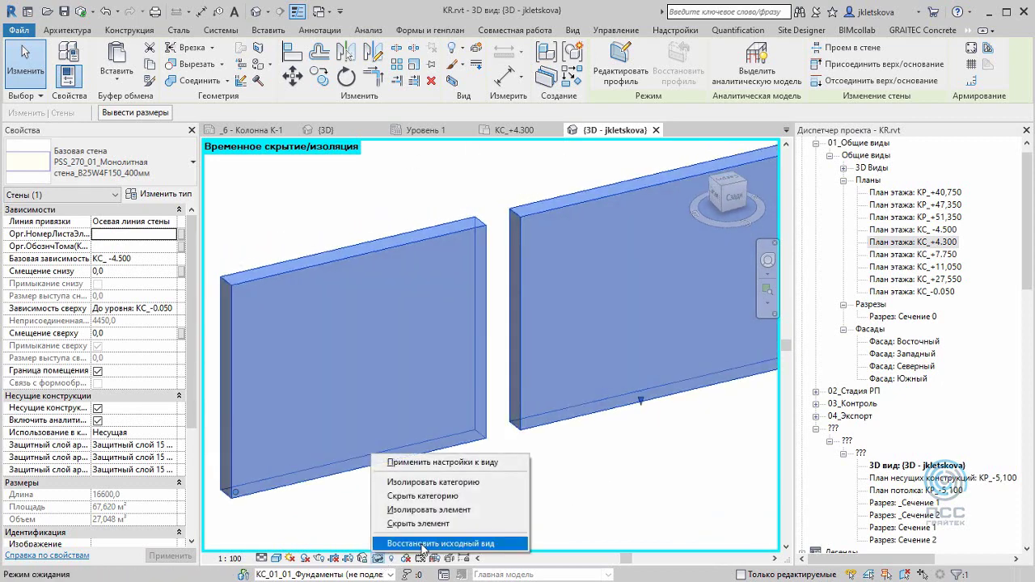
pyautogui.click(441, 546)
pyautogui.keyDown('shift'); pyautogui.moveTo(510, 496); pyautogui.dragTo(531, 501, button='middle'); pyautogui.keyUp('shift')
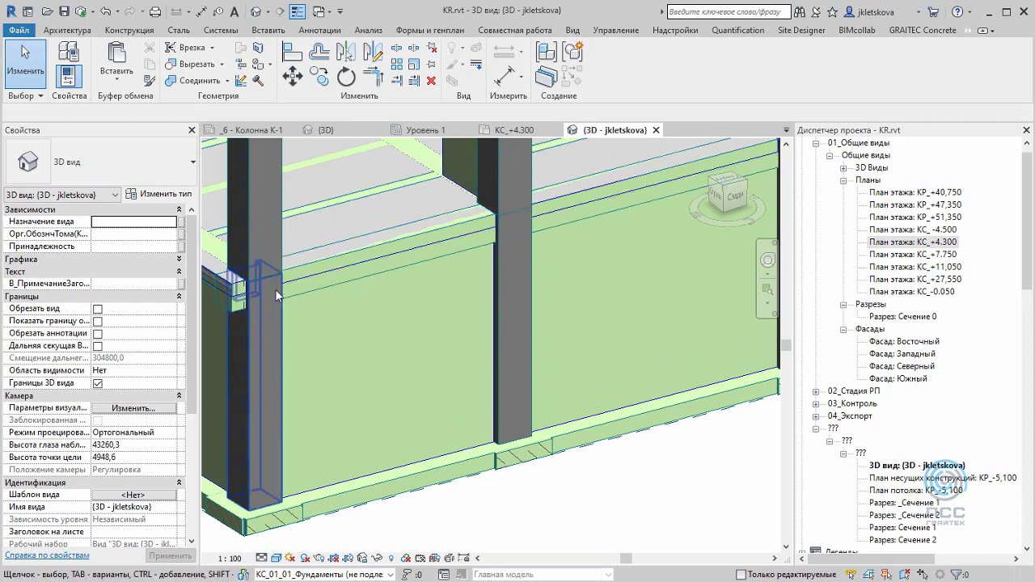
# Zoom out, pan and orbit to frame the whole basement building in 3D
pyautogui.scroll(-5, 455, 379)
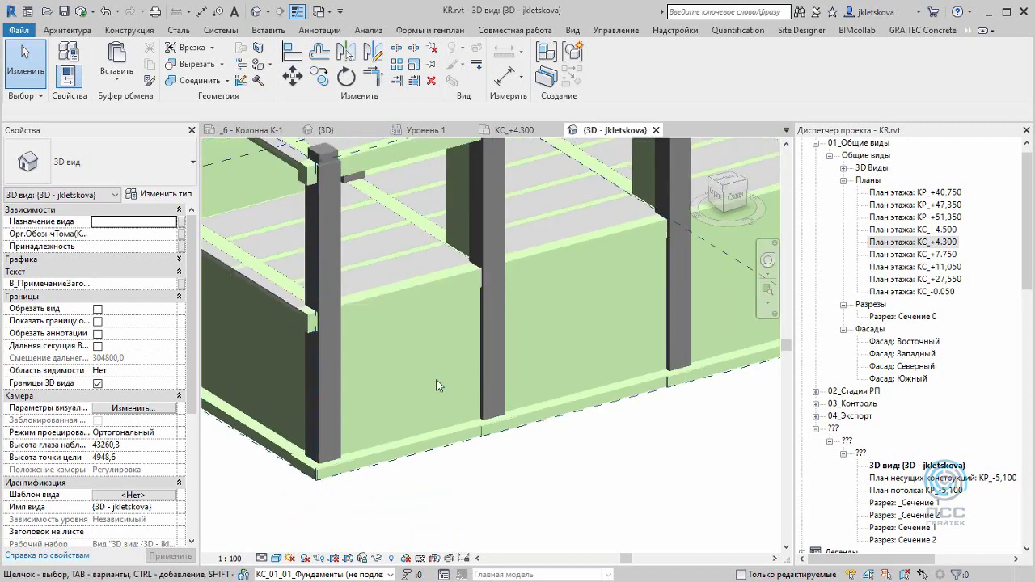
pyautogui.moveTo(421, 351)
pyautogui.mouseDown(button='middle')
pyautogui.moveTo(469, 411)
pyautogui.moveTo(513, 432)
pyautogui.mouseUp(button='middle')
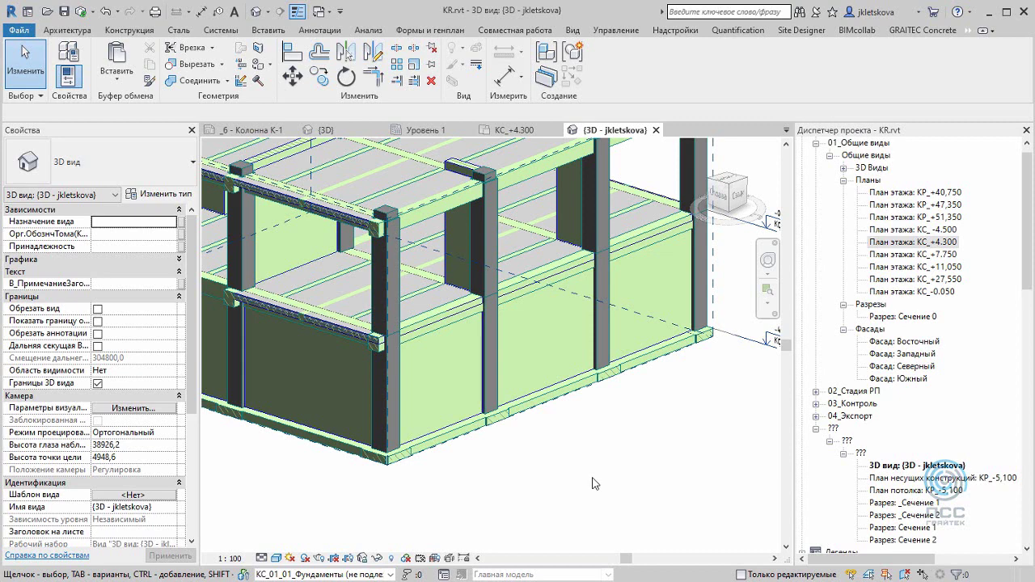
pyautogui.keyDown('shift'); pyautogui.moveTo(594, 483); pyautogui.dragTo(614, 483, button='middle'); pyautogui.keyUp('shift')
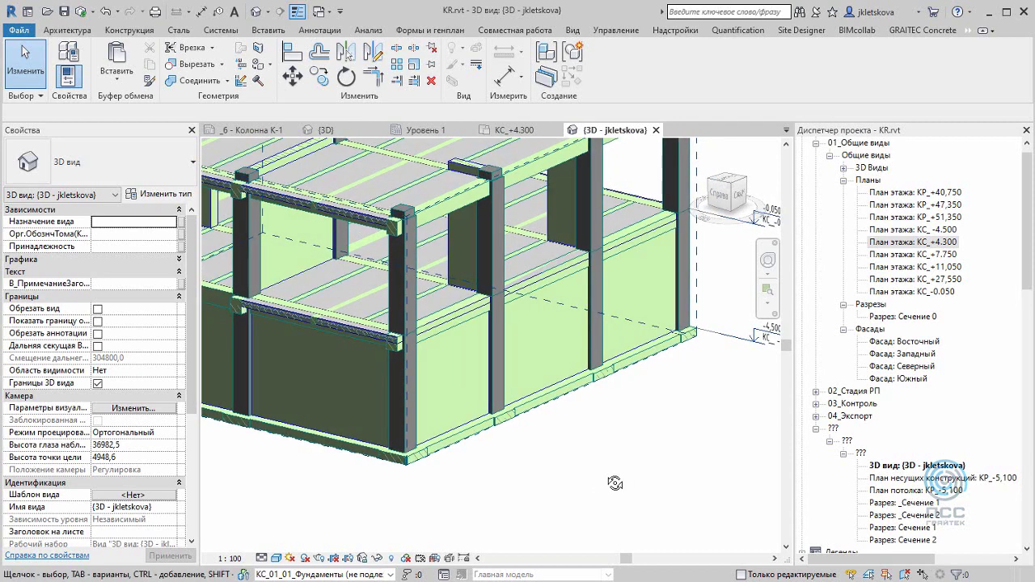
# Switch the ribbon to the hidden GRAITEC PowerPack tab
pyautogui.click(969, 30)
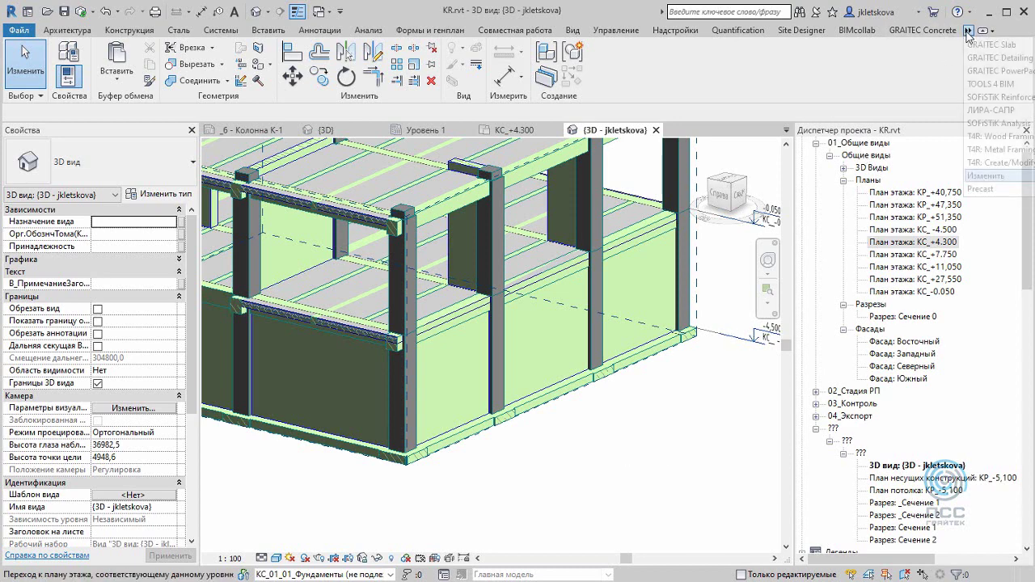
pyautogui.click(993, 72)
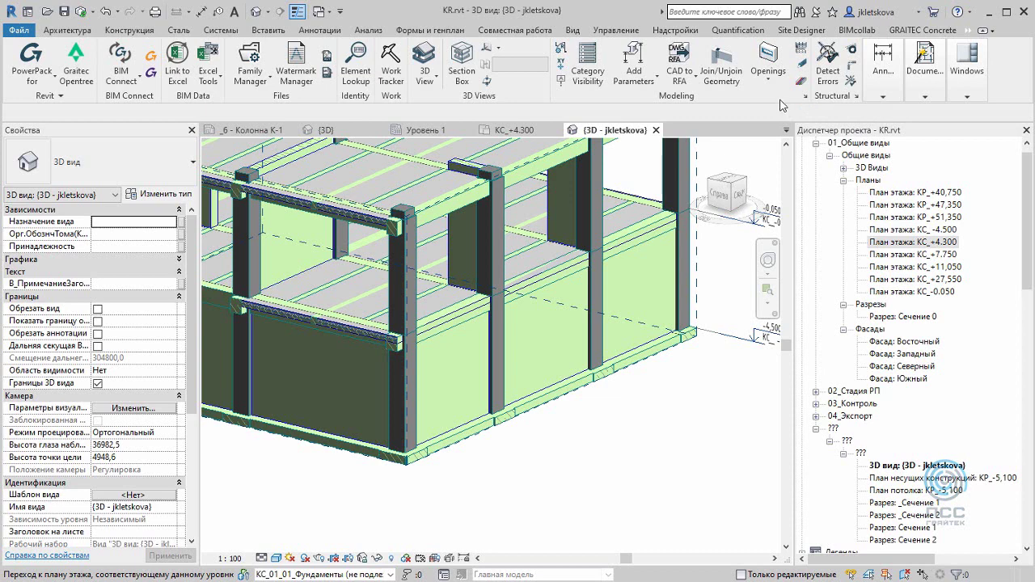
# Launch PowerPack's Join/Unjoin Geometry dialog and move it to the screen centre
pyautogui.click(732, 84)
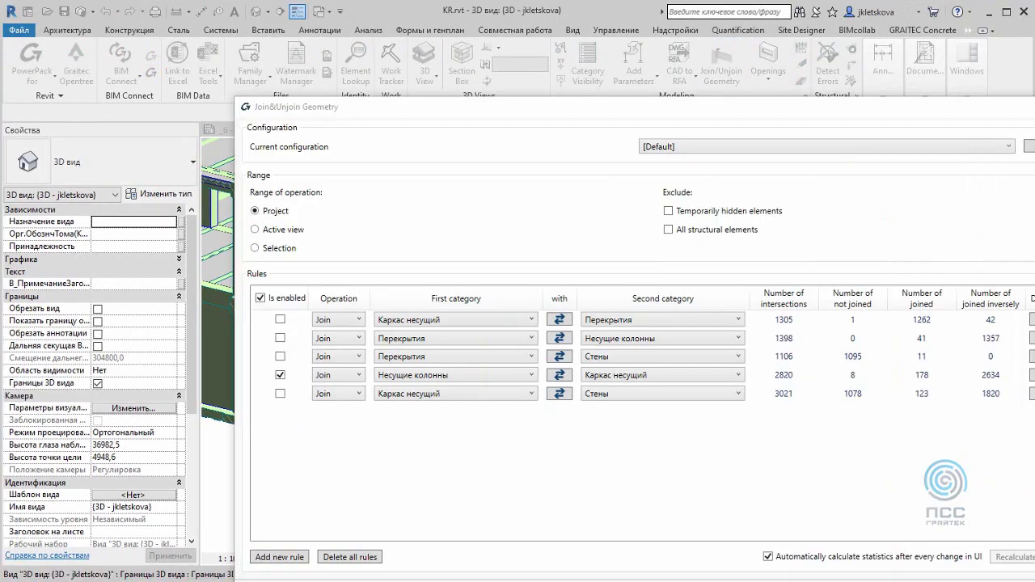
pyautogui.moveTo(648, 116); pyautogui.dragTo(521, 38)
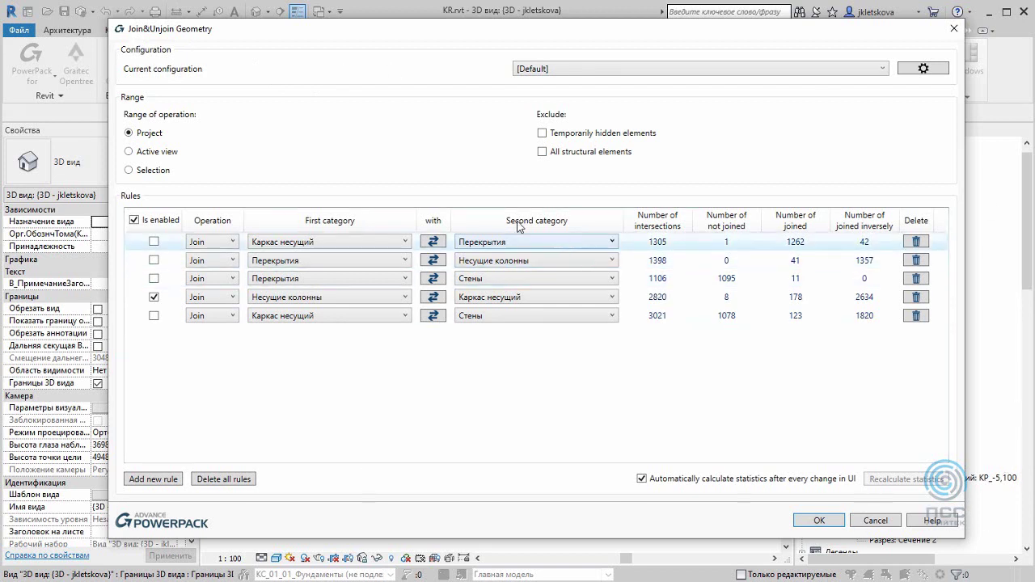
pyautogui.click(796, 73)
pyautogui.click(795, 73)
pyautogui.click(795, 73)
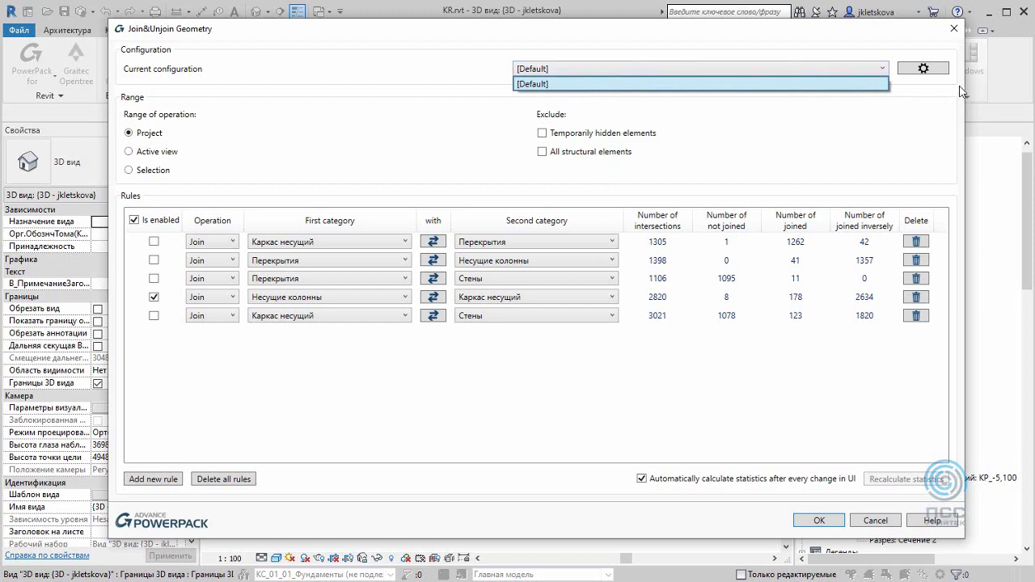
pyautogui.click(884, 144)
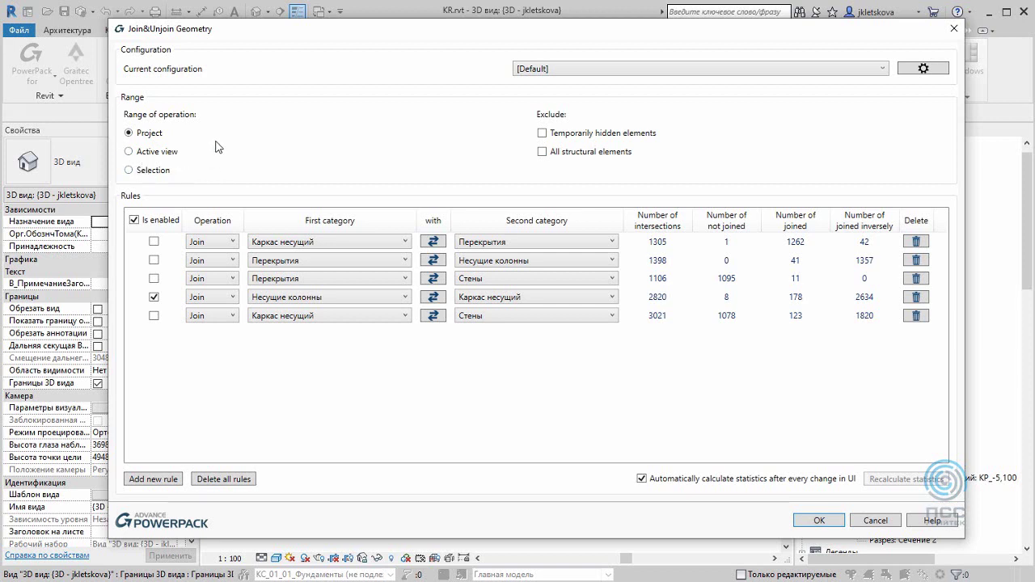
pyautogui.moveTo(344, 34)
pyautogui.mouseDown()
pyautogui.moveTo(612, 235)
pyautogui.moveTo(309, 34)
pyautogui.mouseUp()
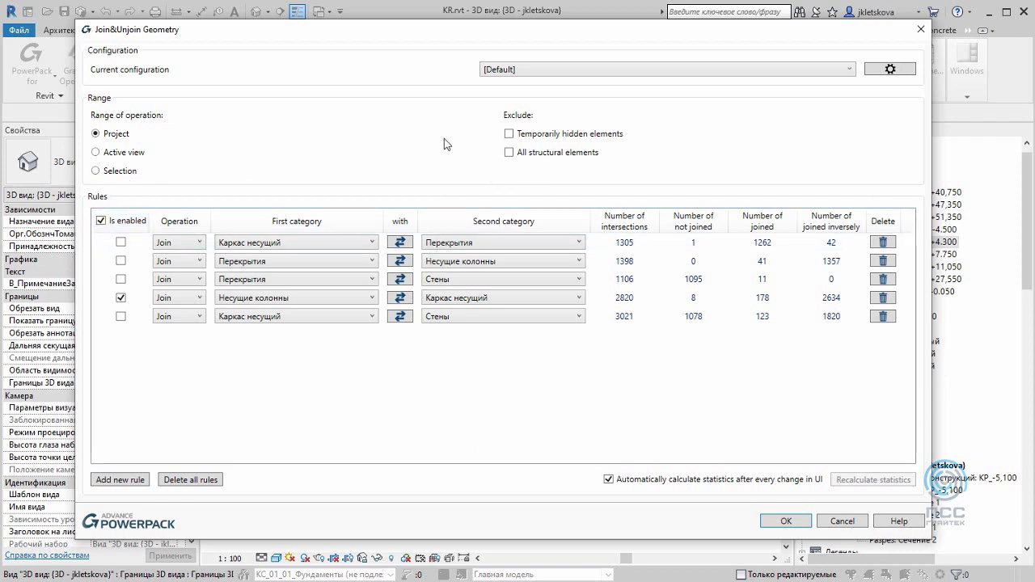
# Set the range of operation to Active view and keep the first rule's operation as Join
pyautogui.click(122, 154)
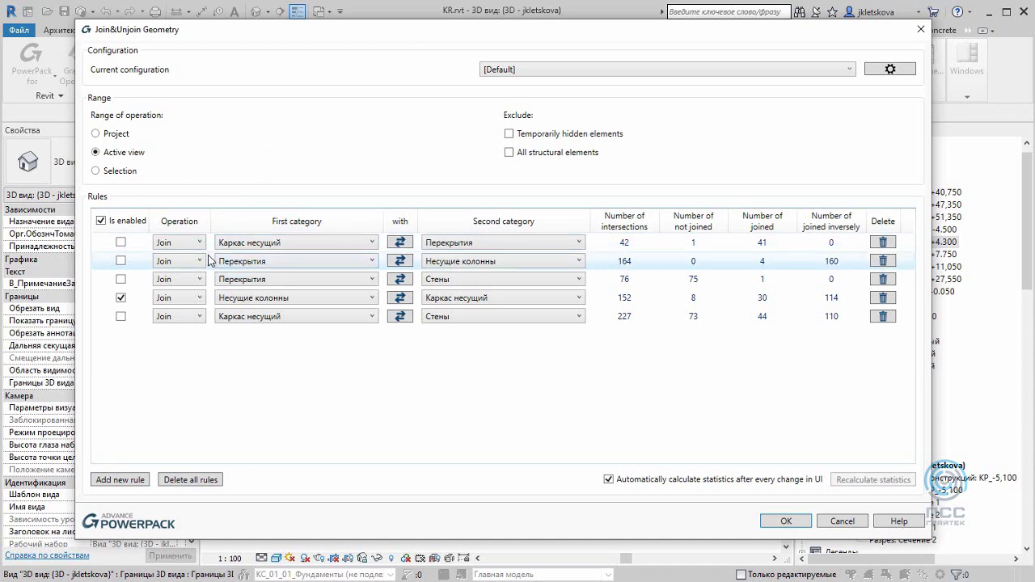
pyautogui.click(183, 244)
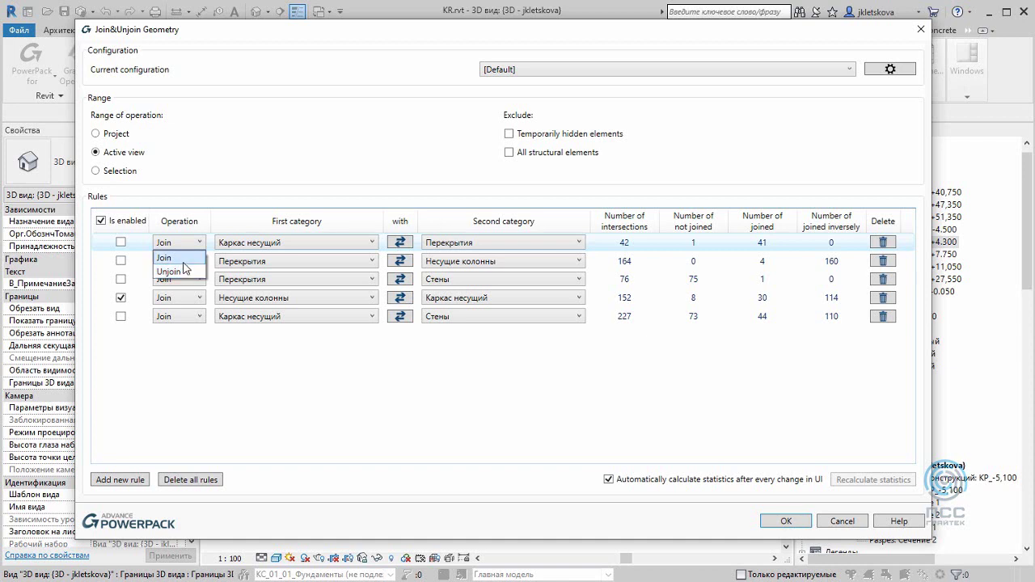
pyautogui.click(181, 258)
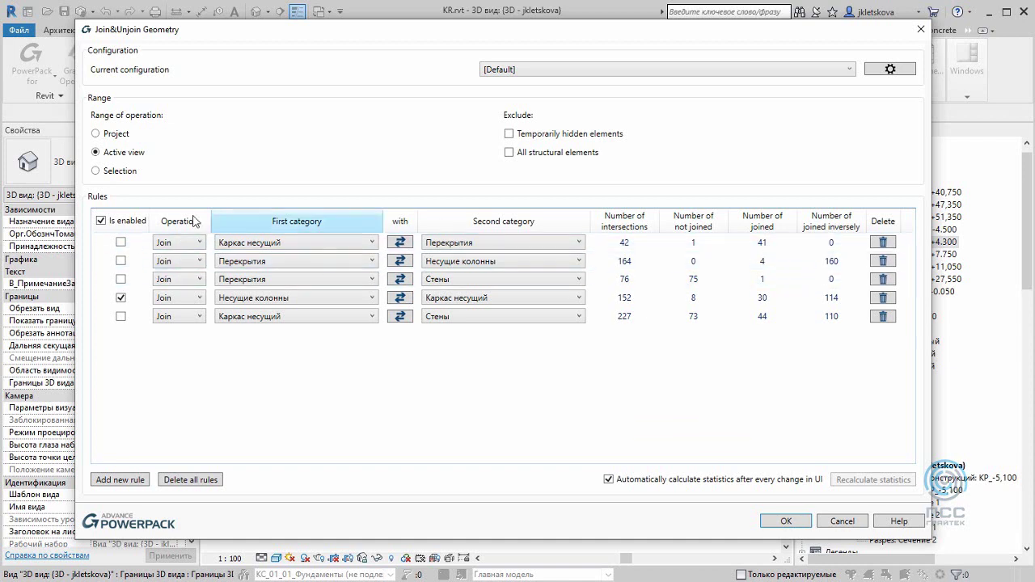